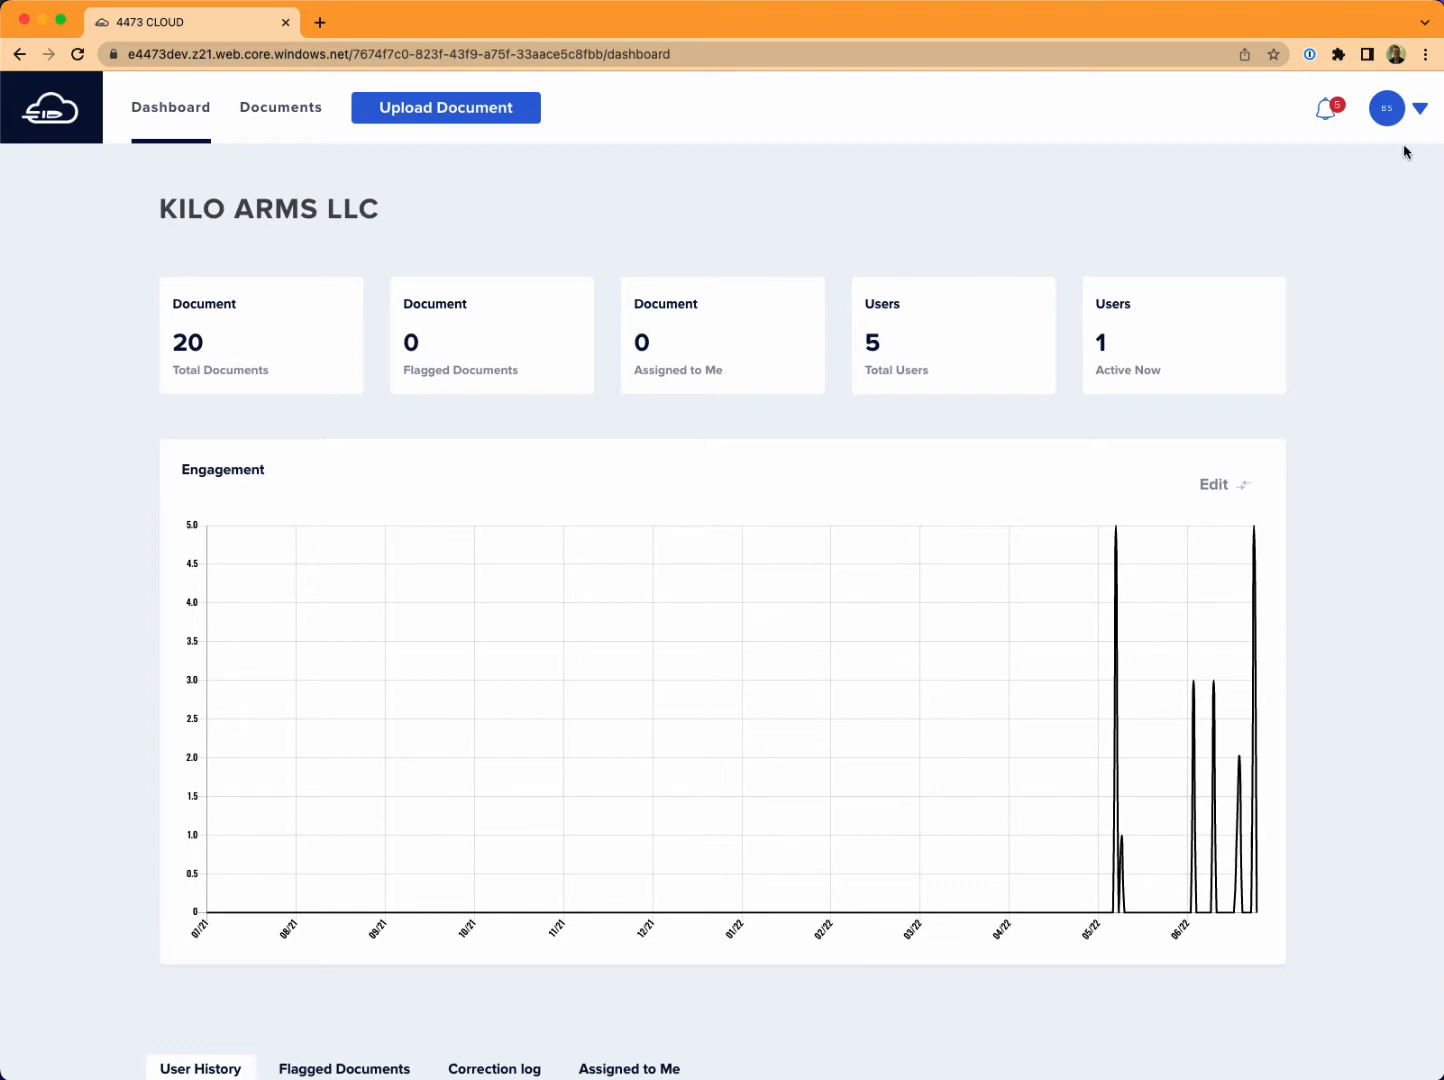
# Download the macOS version of the 4473 File Backup application from the organization's details settings.
pyautogui.click(1421, 112)
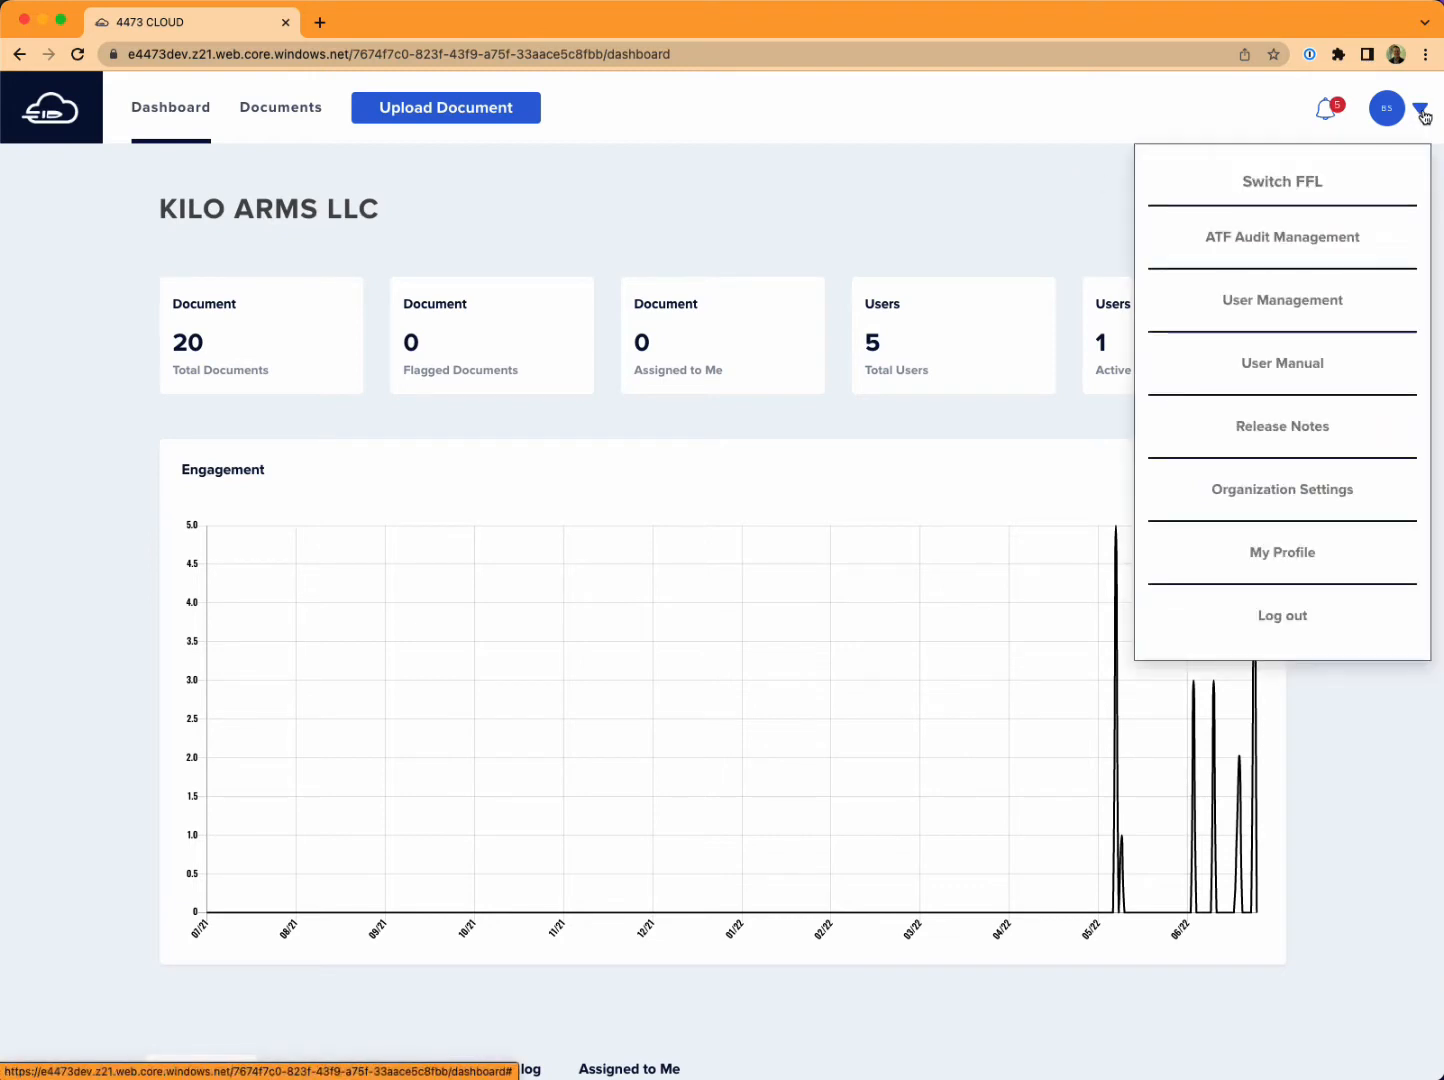
pyautogui.click(1286, 496)
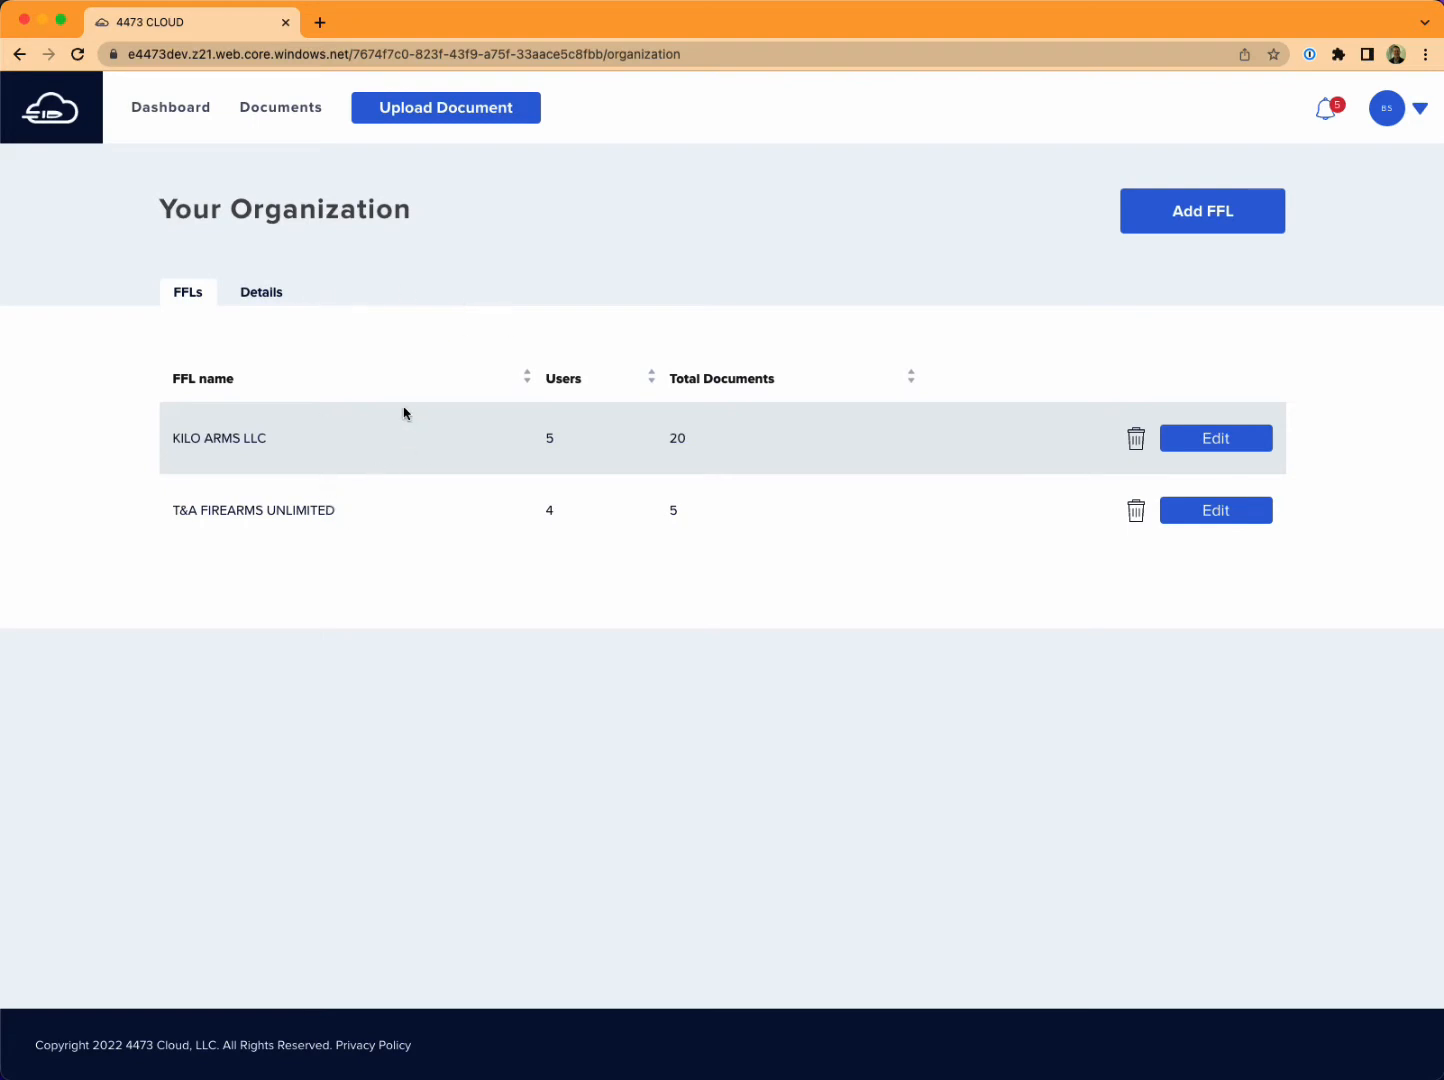
pyautogui.click(261, 292)
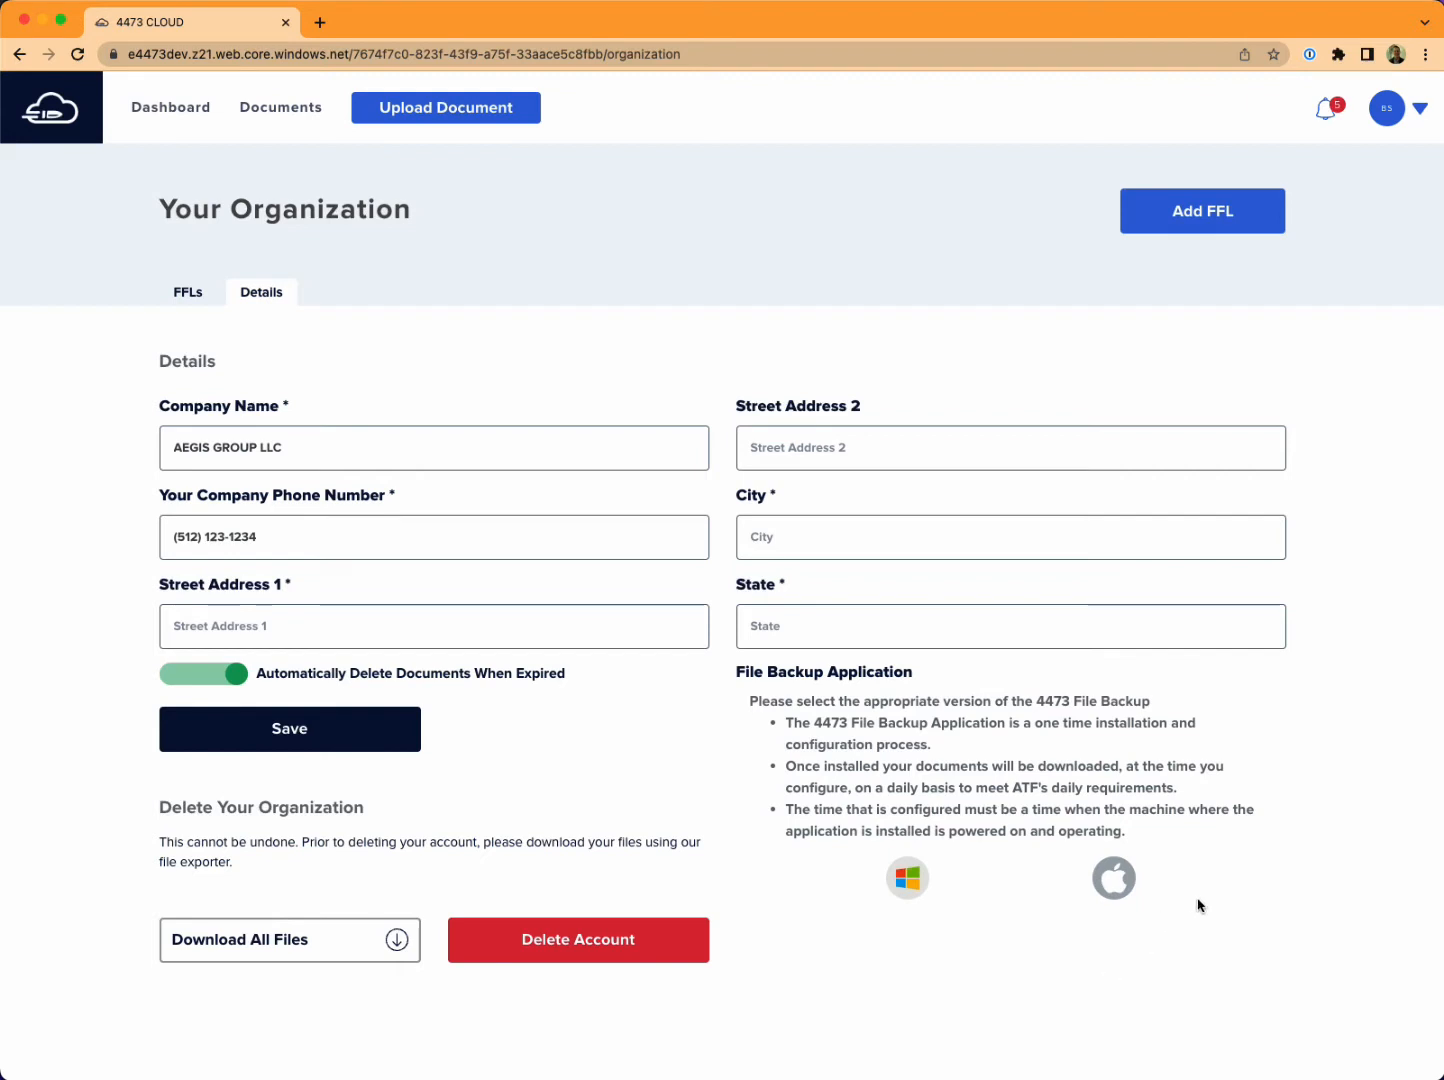
pyautogui.click(1114, 884)
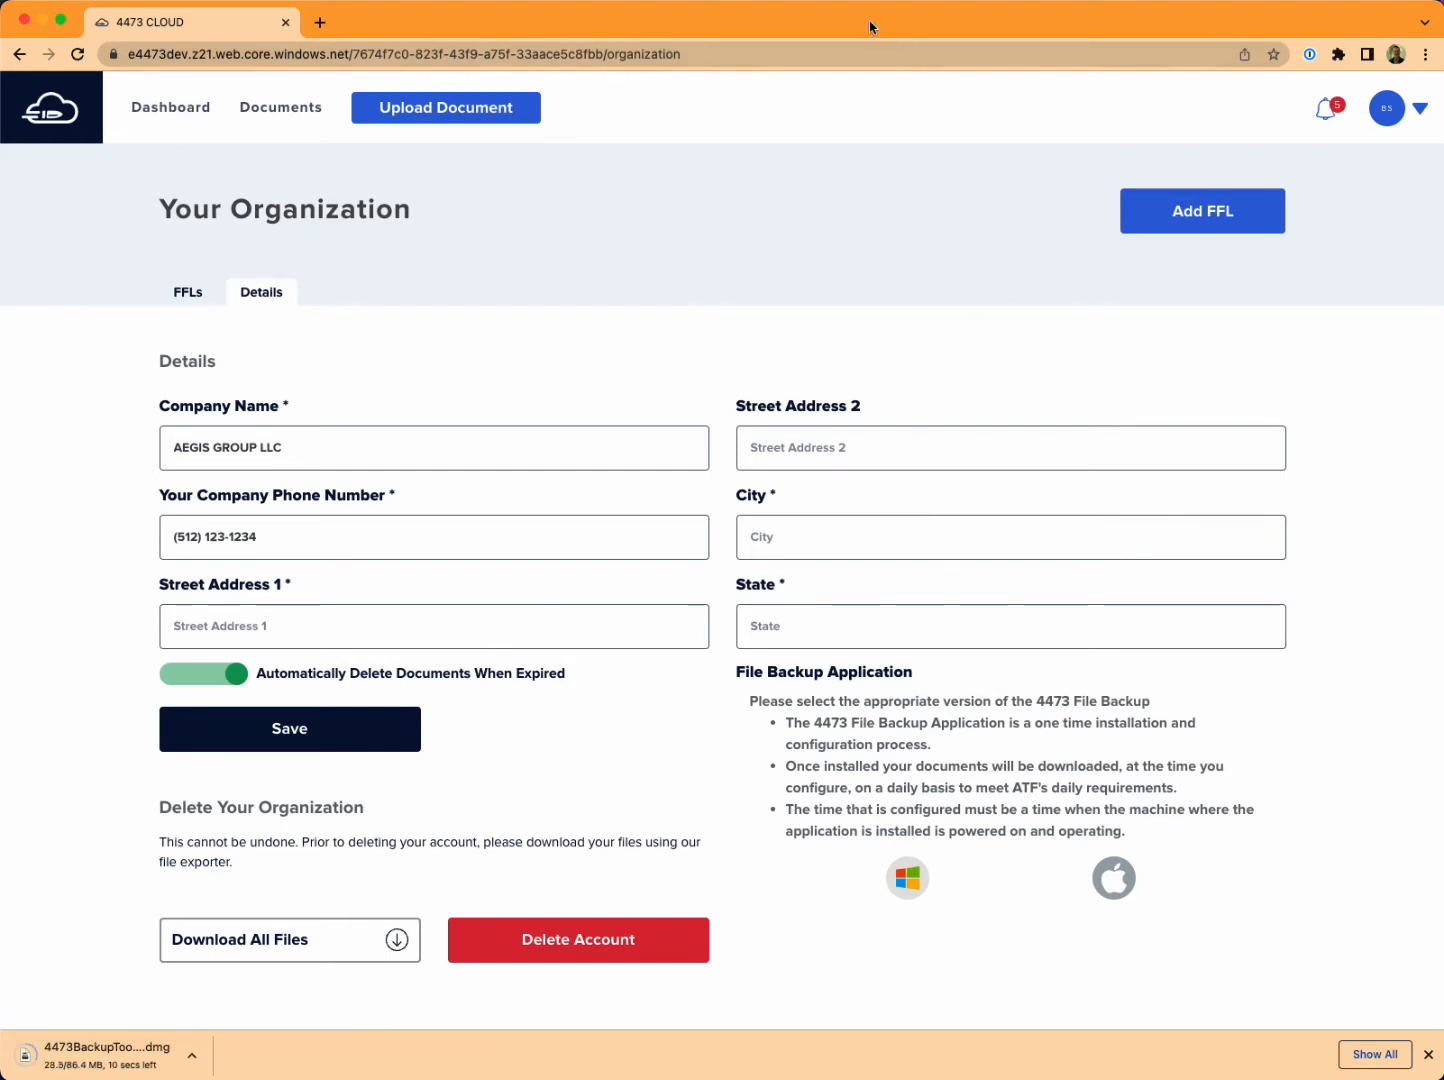
pyautogui.click(42, 19)
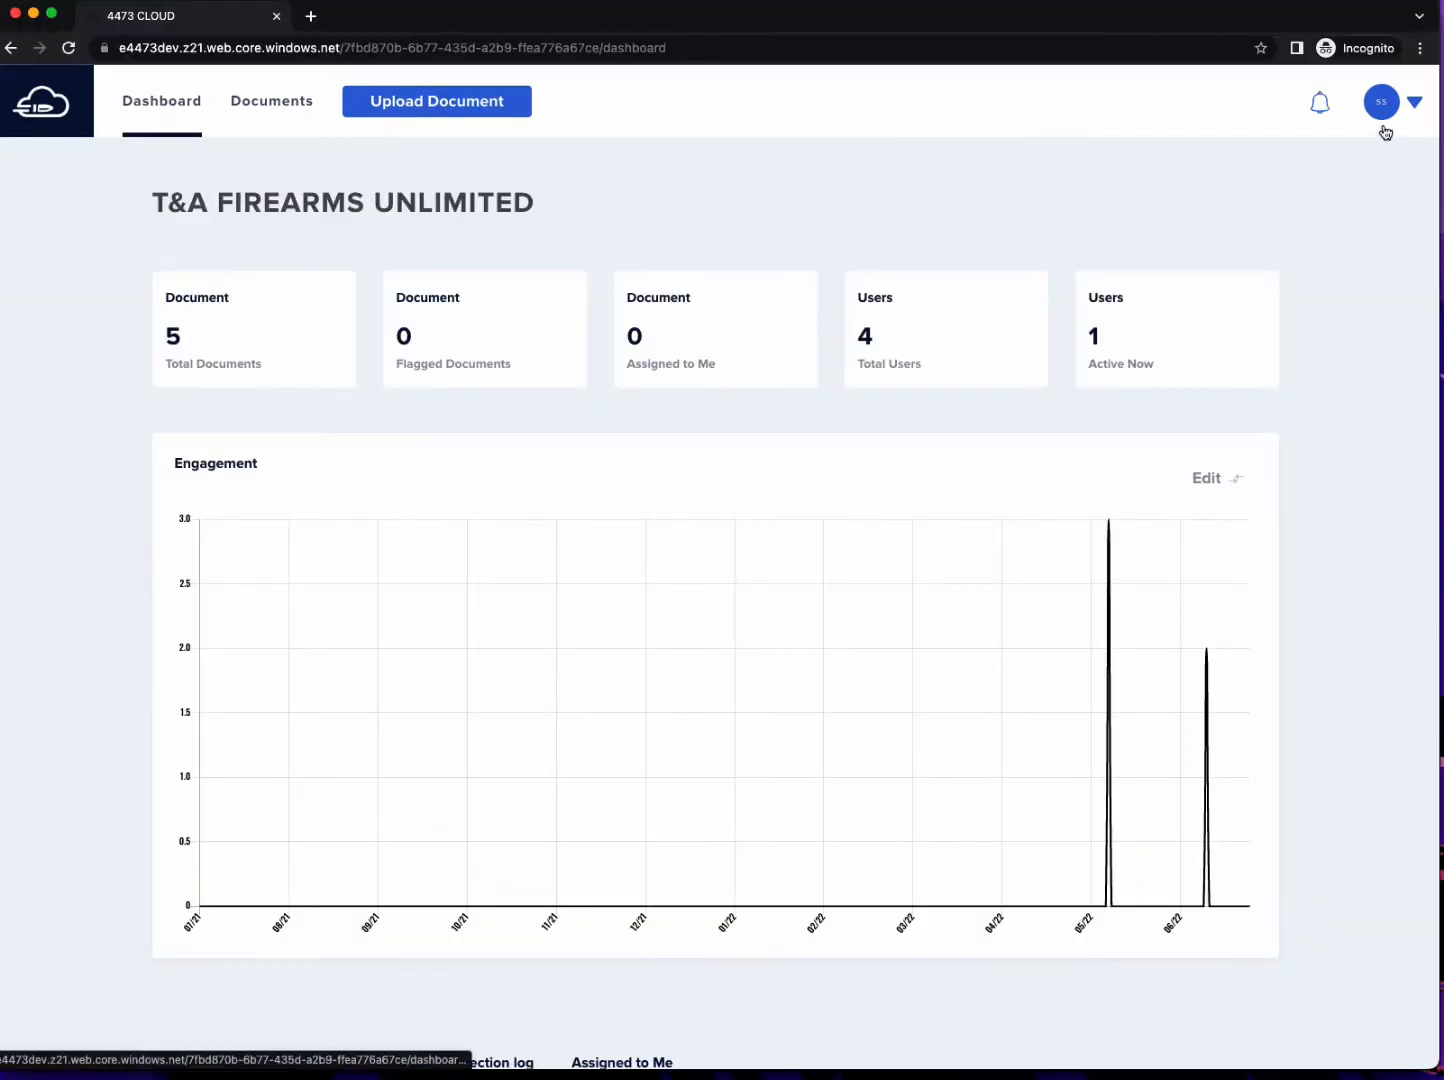
# In the T&A FIREARMS UNLIMITED account, open the FFL settings and view the File Backup Application download options.
pyautogui.click(1415, 104)
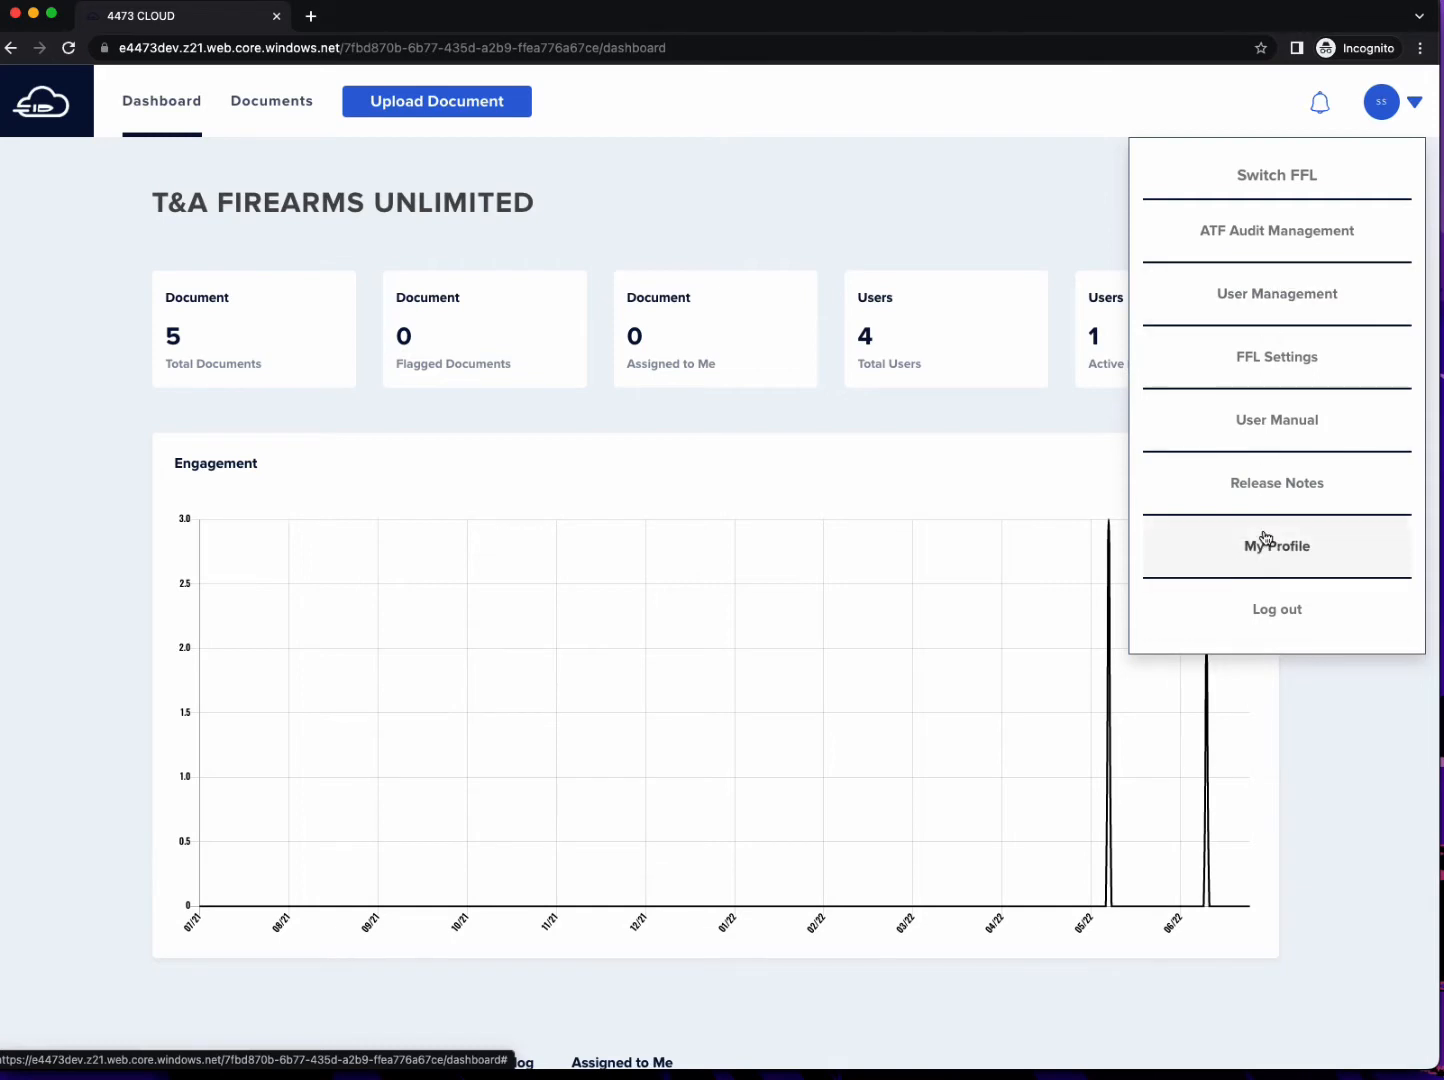
pyautogui.click(1276, 360)
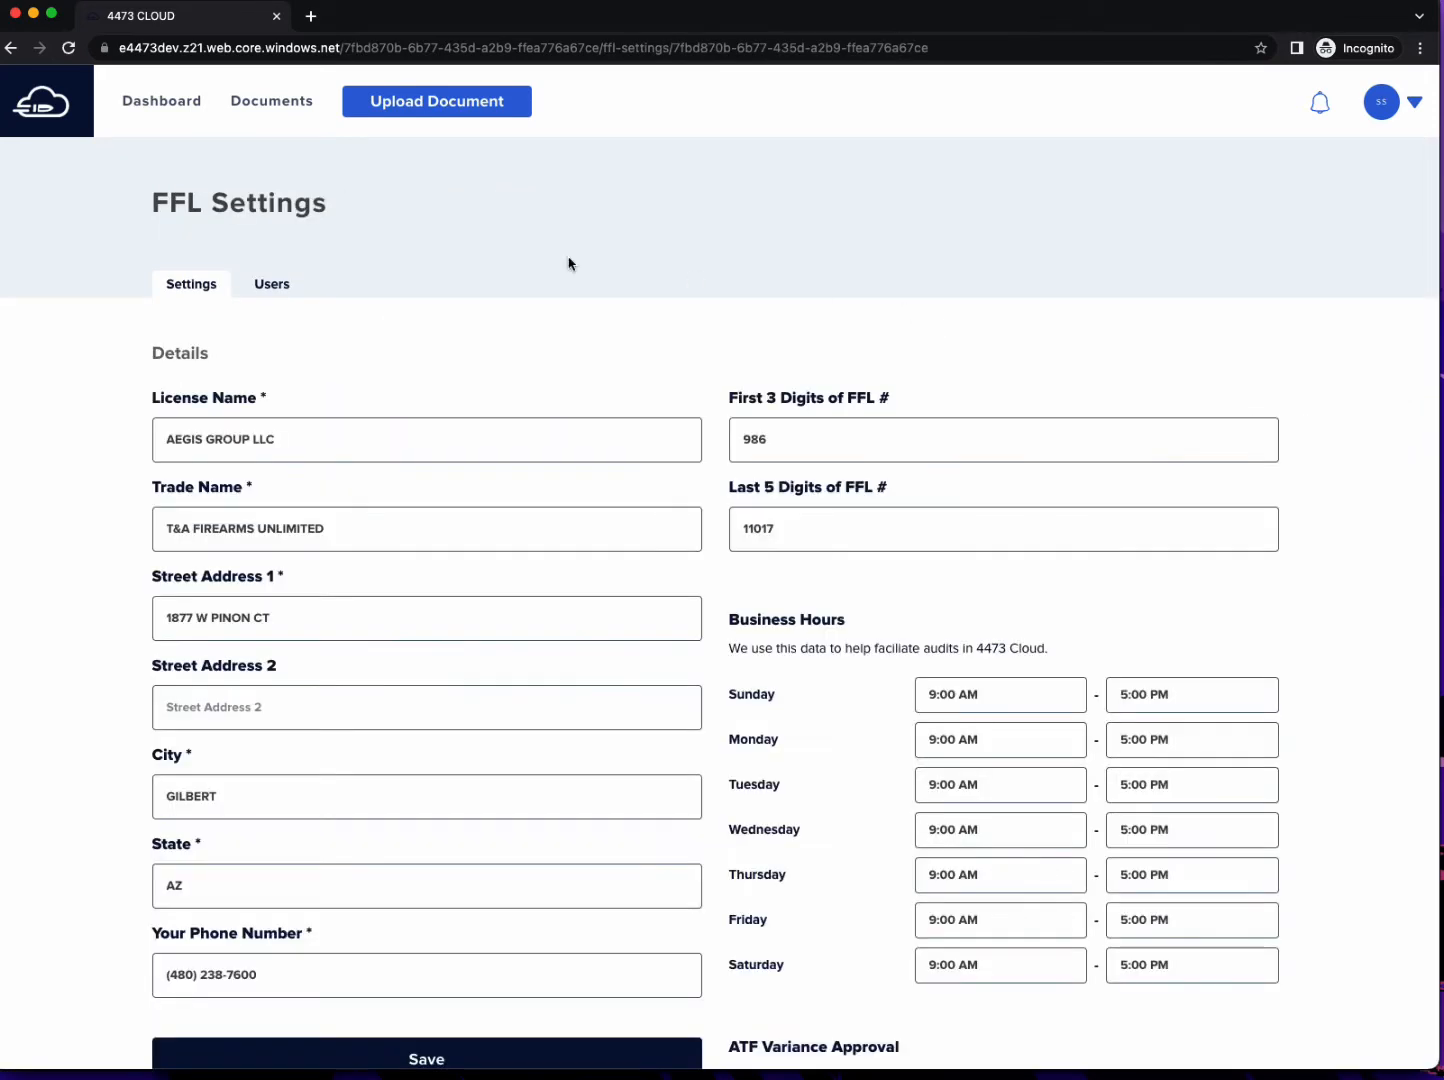
pyautogui.scroll(-1, 570, 335)
pyautogui.scroll(-5, 570, 335)
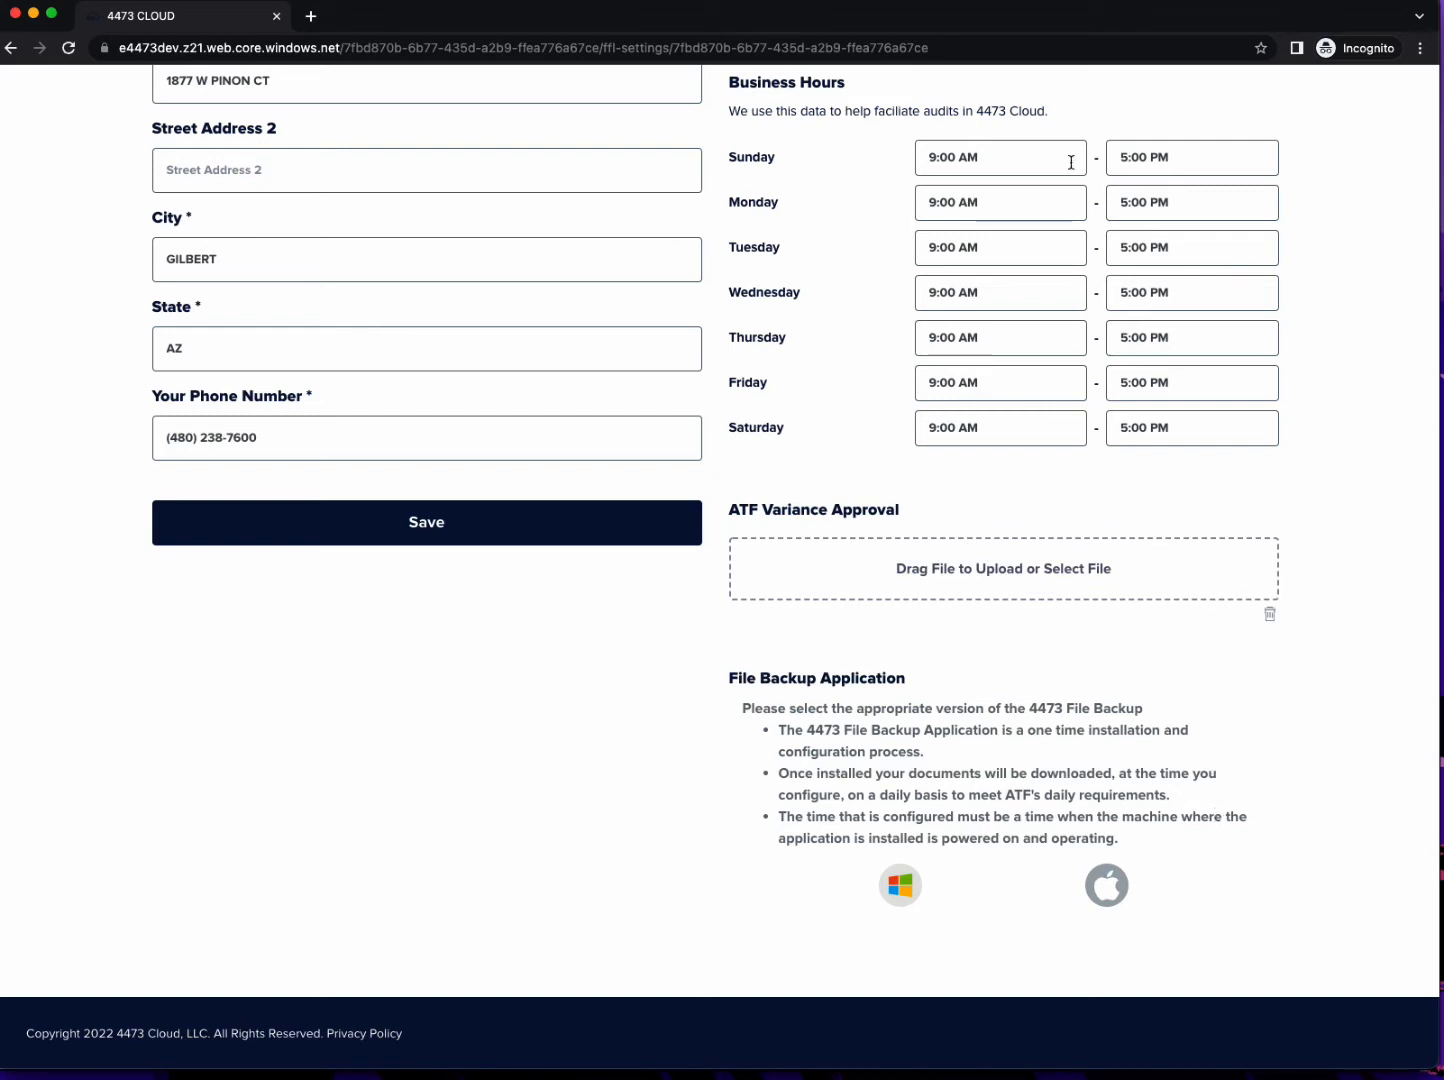
pyautogui.click(33, 14)
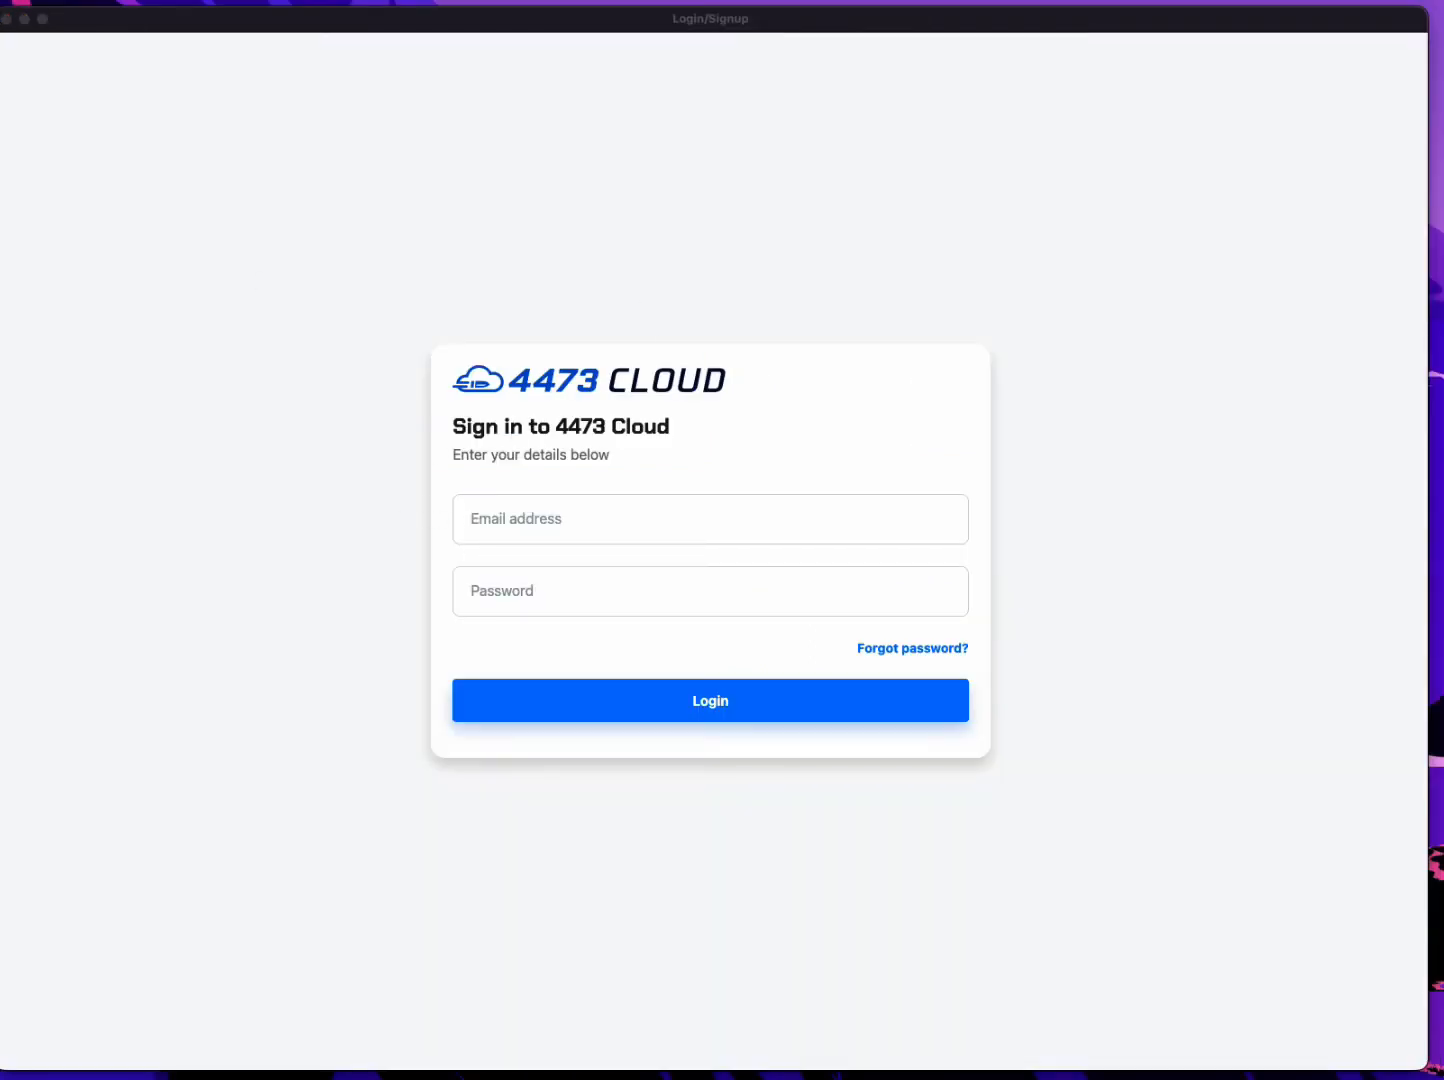
# Open the downloaded 4473BackupTool-dev-1.0.22.dmg, view the 4473BackupTool-dev app inside it, and close the installer window.
pyautogui.moveTo(2, 290); pyautogui.dragTo(700, 262)
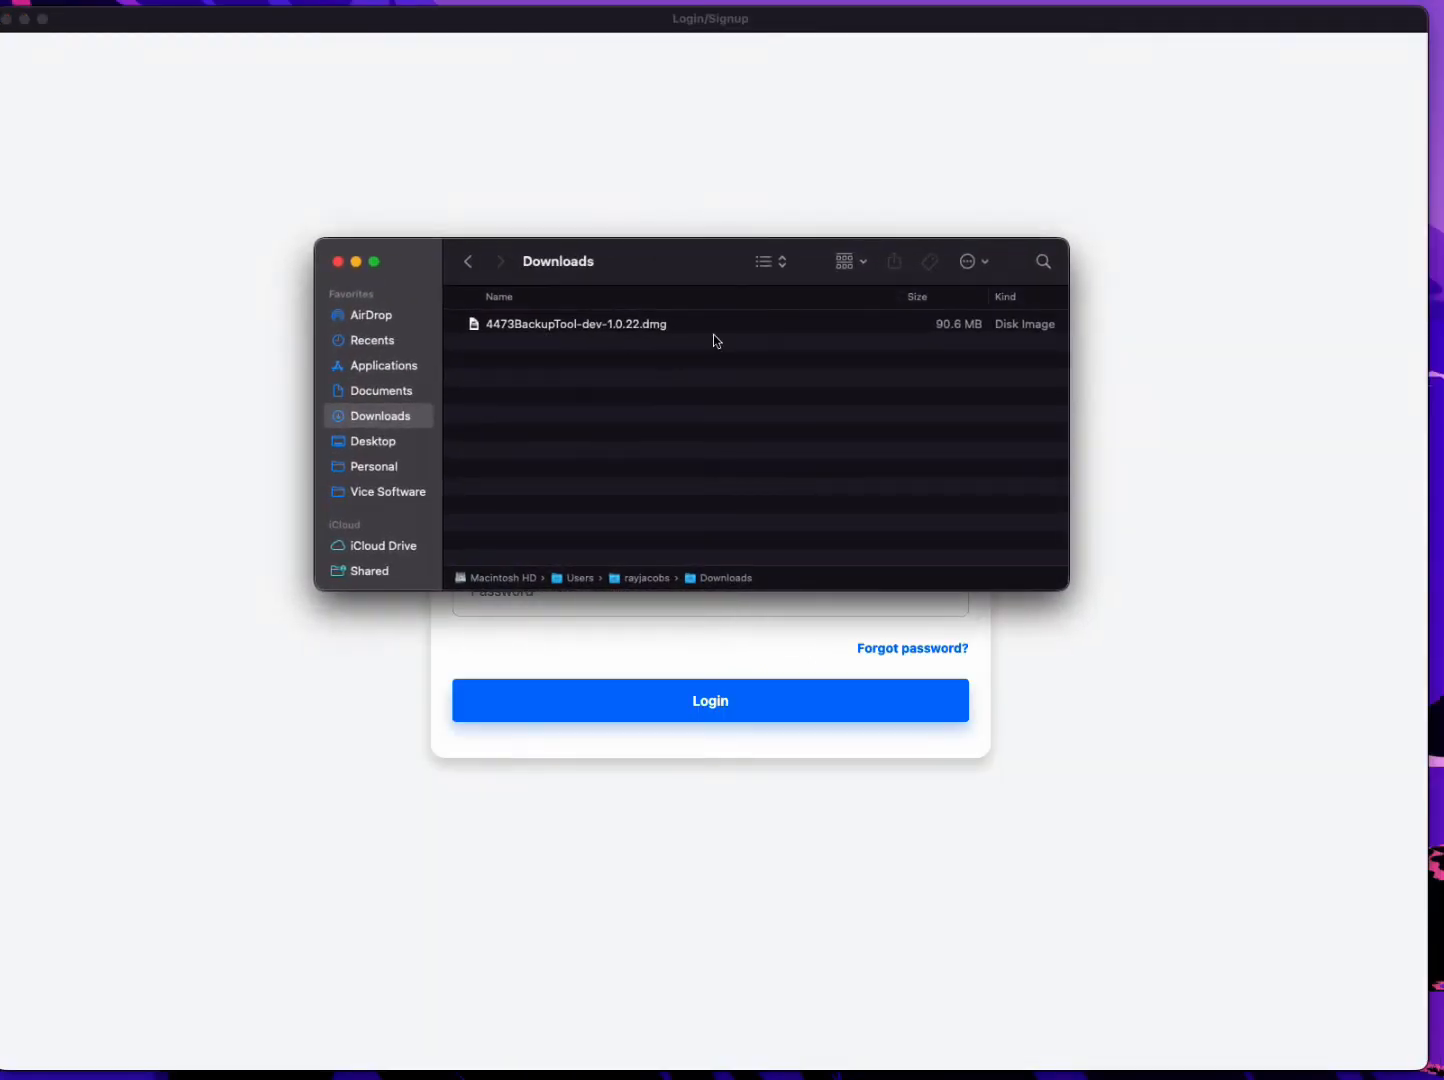
pyautogui.click(630, 333)
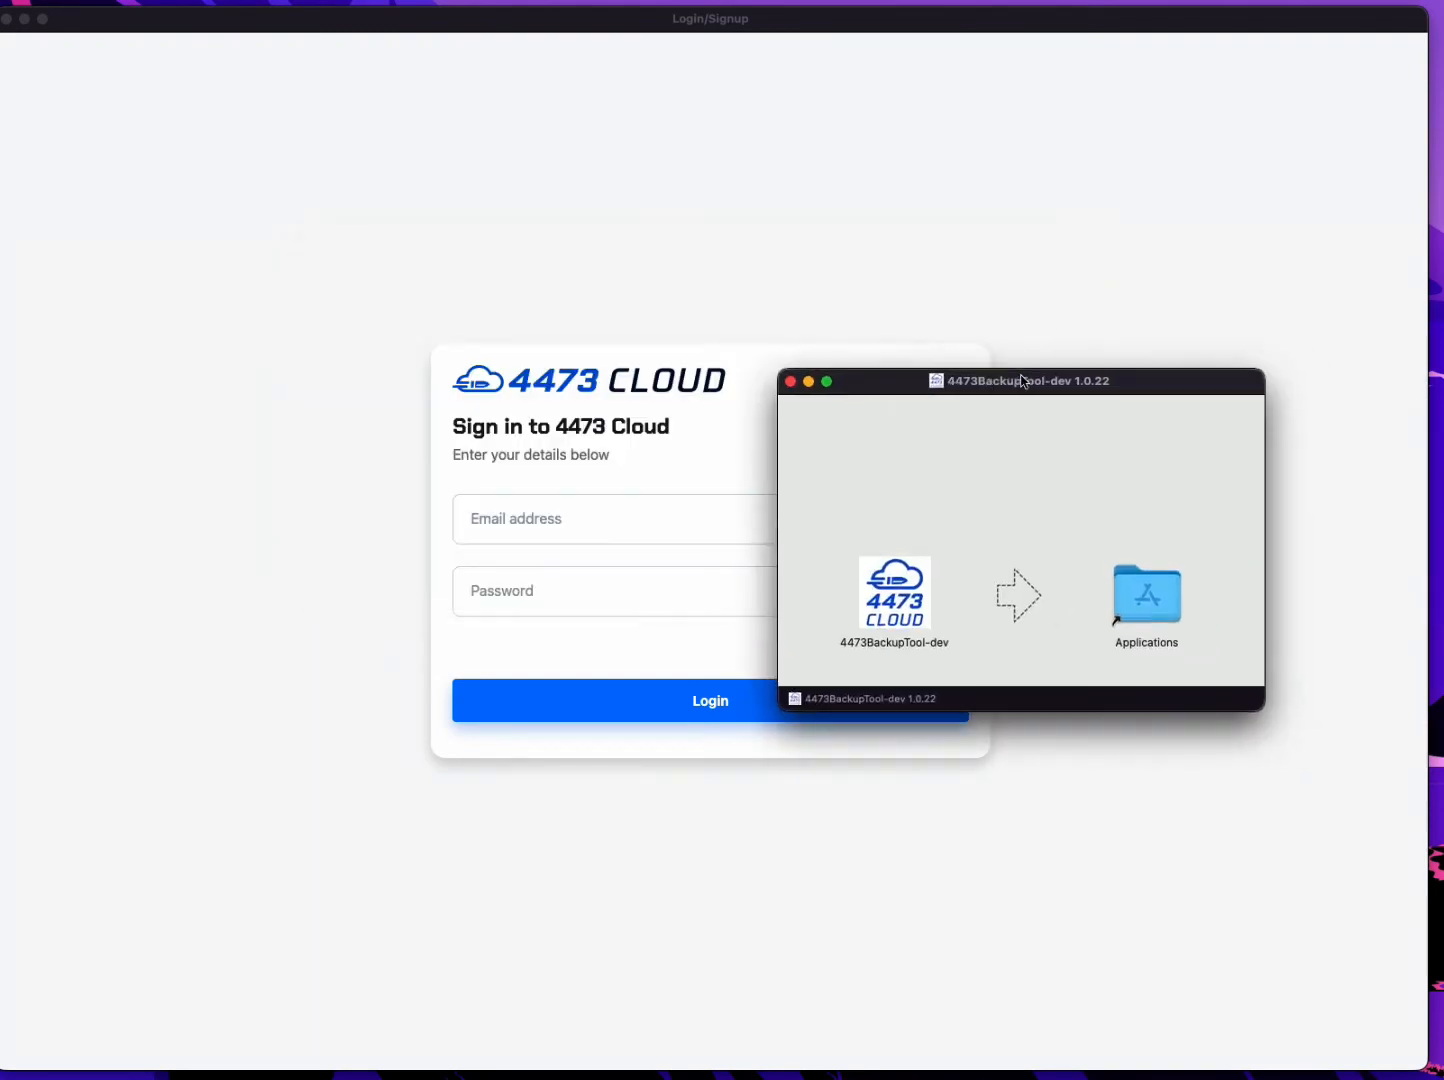
pyautogui.moveTo(1020, 377); pyautogui.dragTo(648, 319)
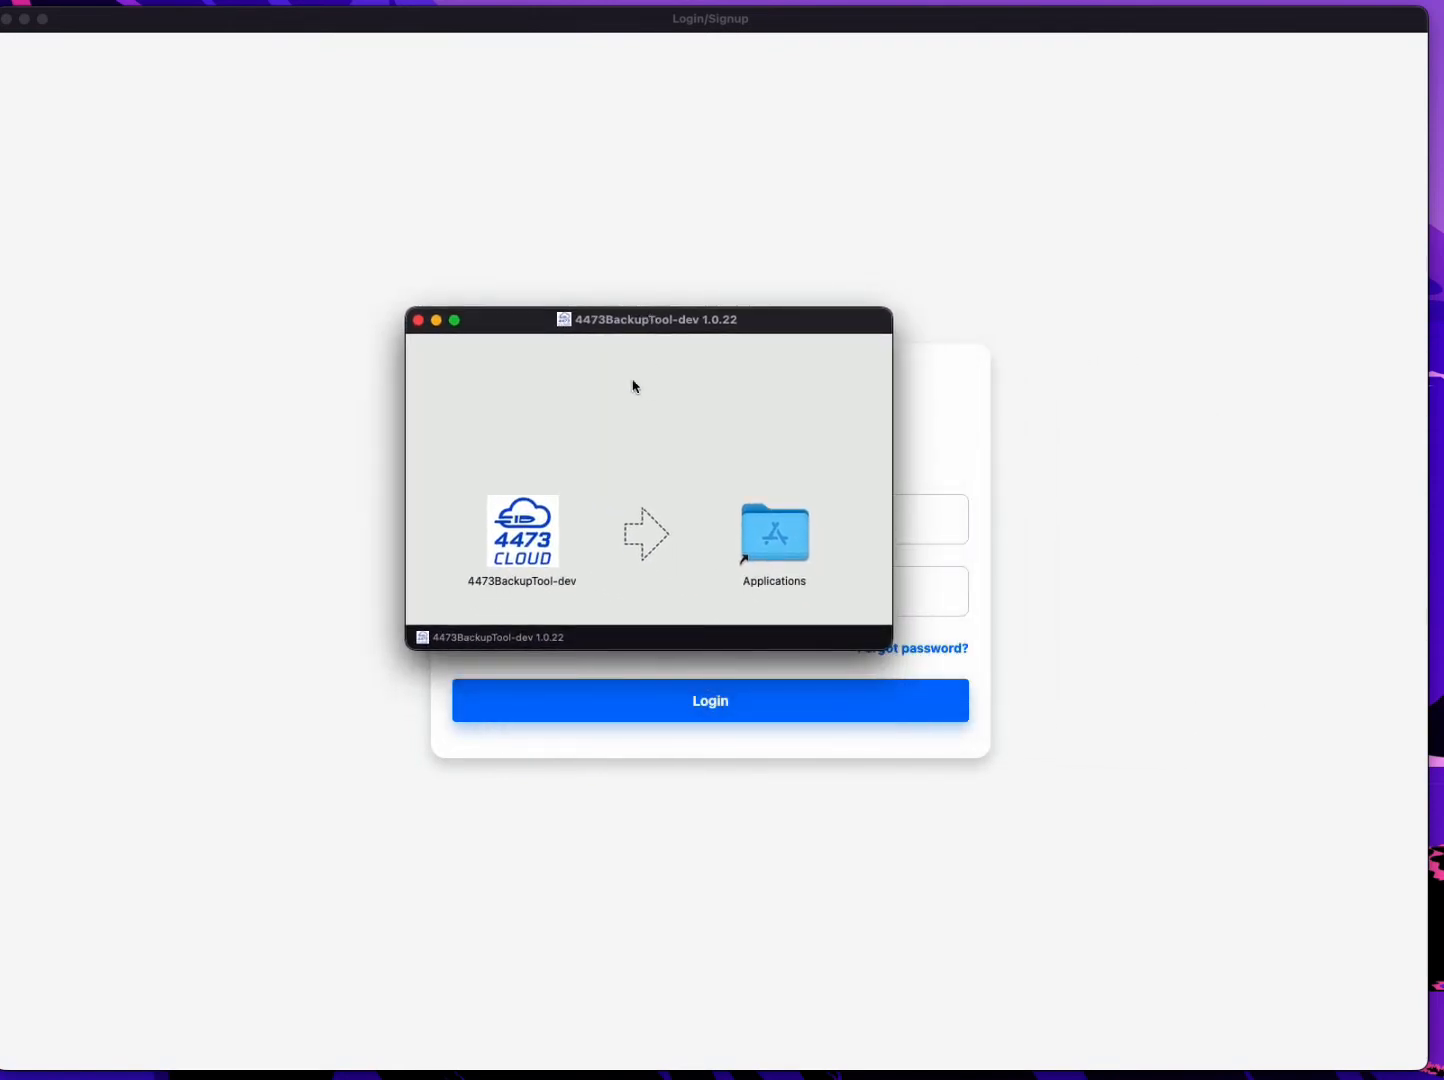
pyautogui.moveTo(530, 547)
pyautogui.mouseDown()
pyautogui.moveTo(771, 547)
pyautogui.moveTo(460, 535)
pyautogui.moveTo(538, 534)
pyautogui.mouseUp()
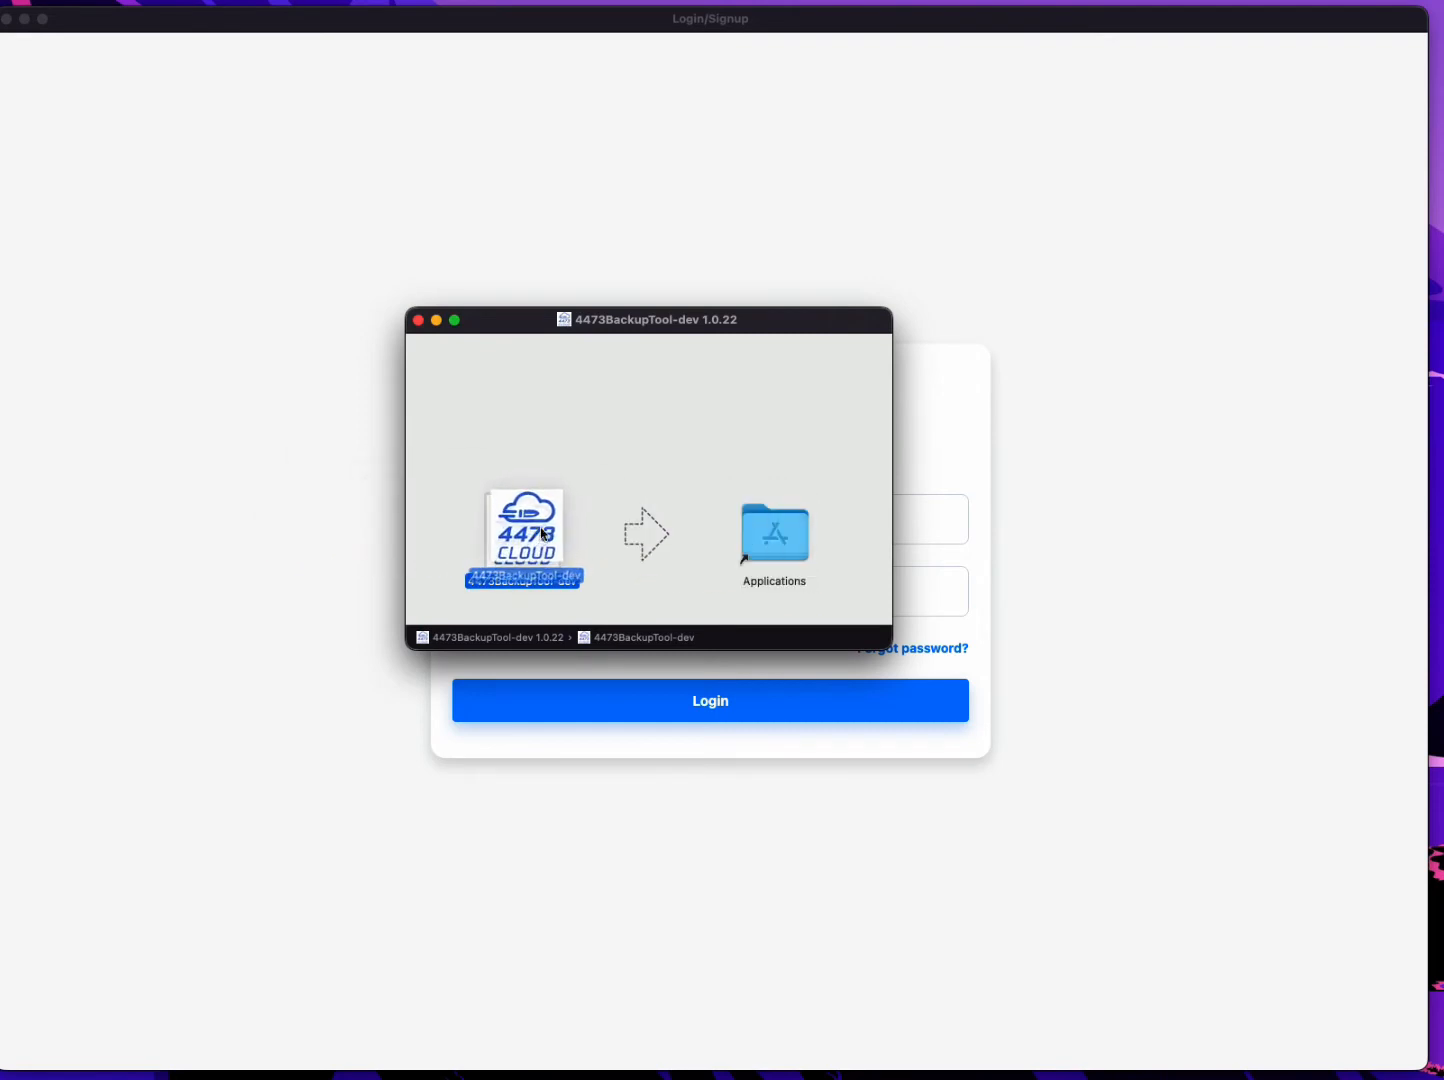
pyautogui.click(418, 321)
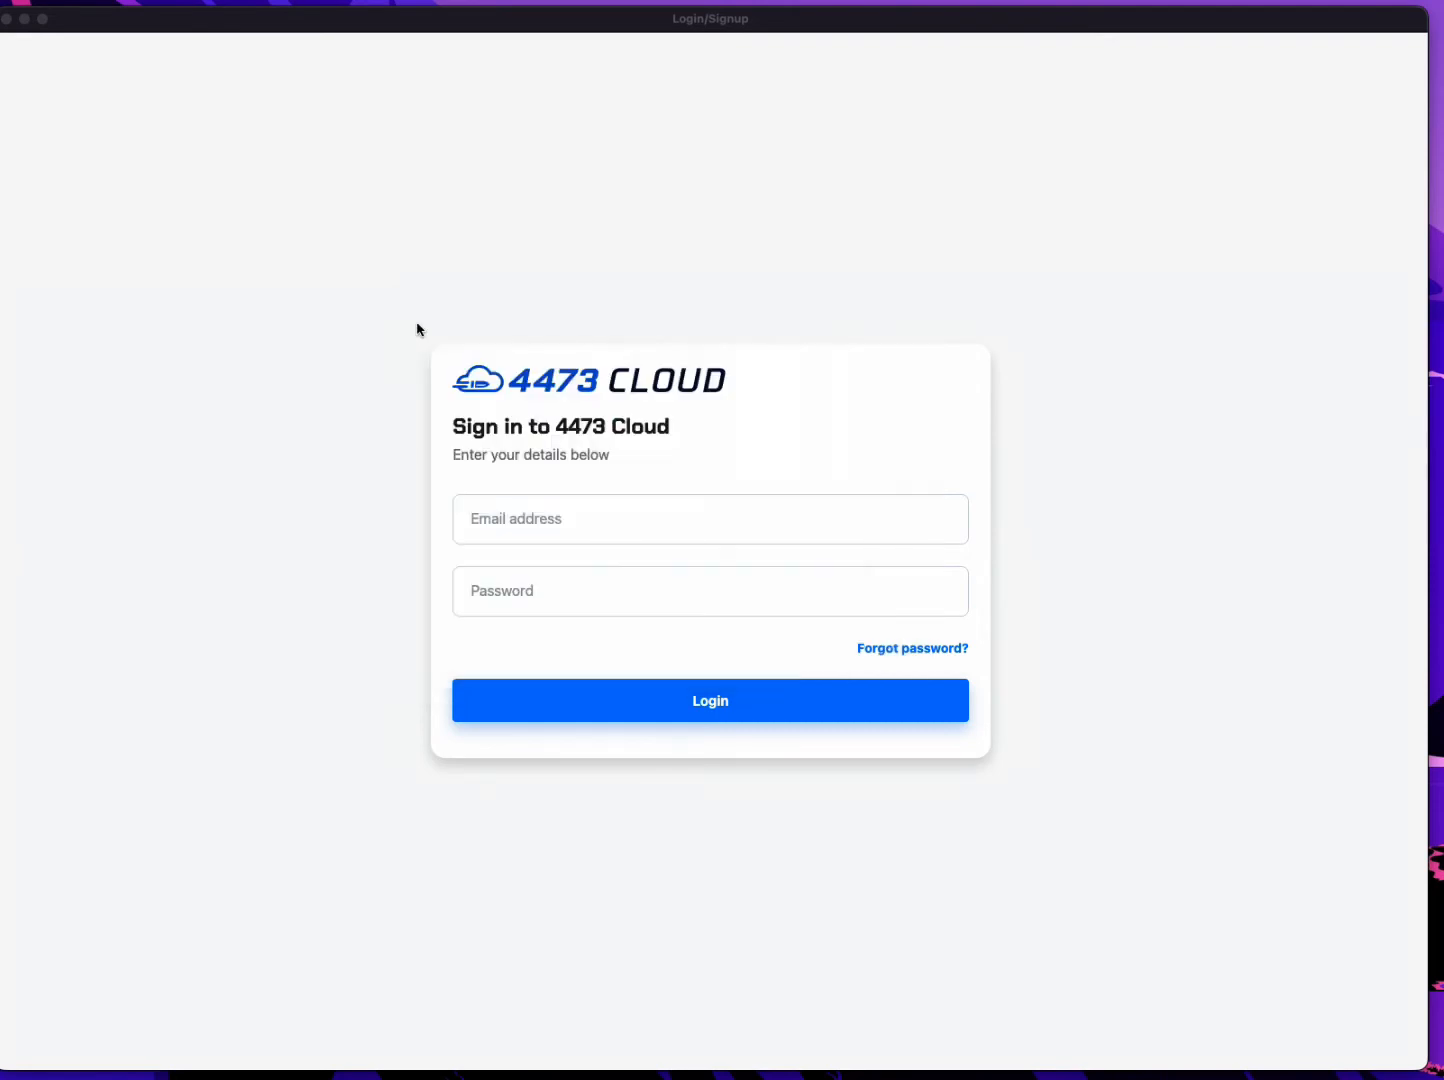
# Sign in to the e4473 Backup Tool with the account's email address and password.
pyautogui.click(600, 519)
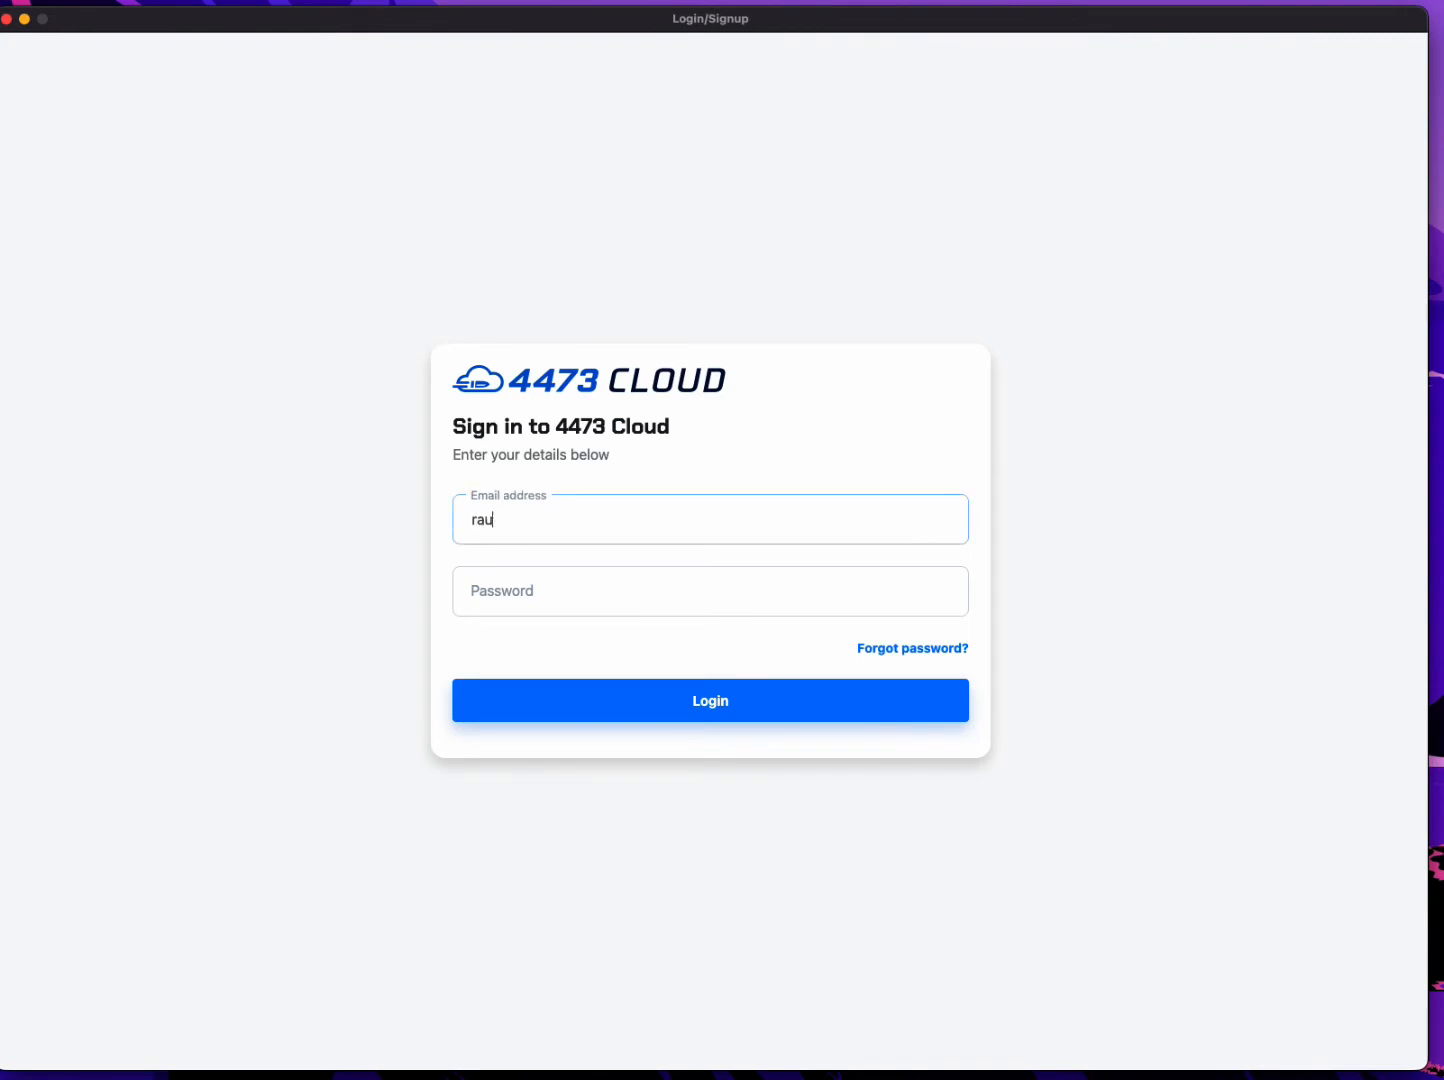
pyautogui.press('Tab')
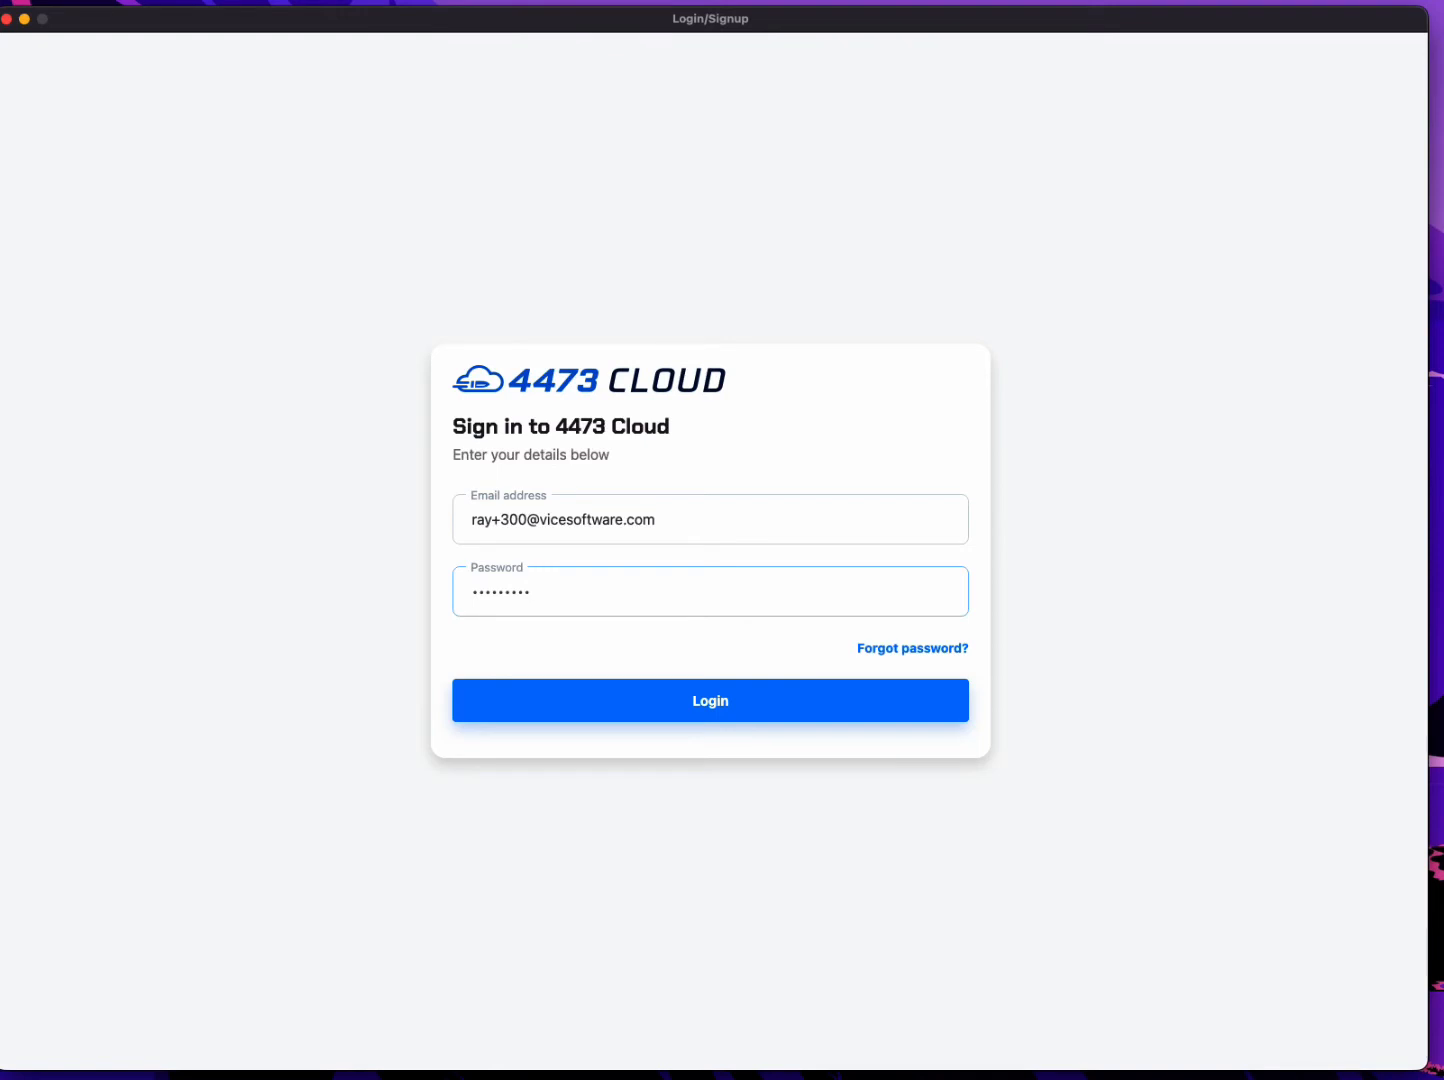
pyautogui.press('Return')
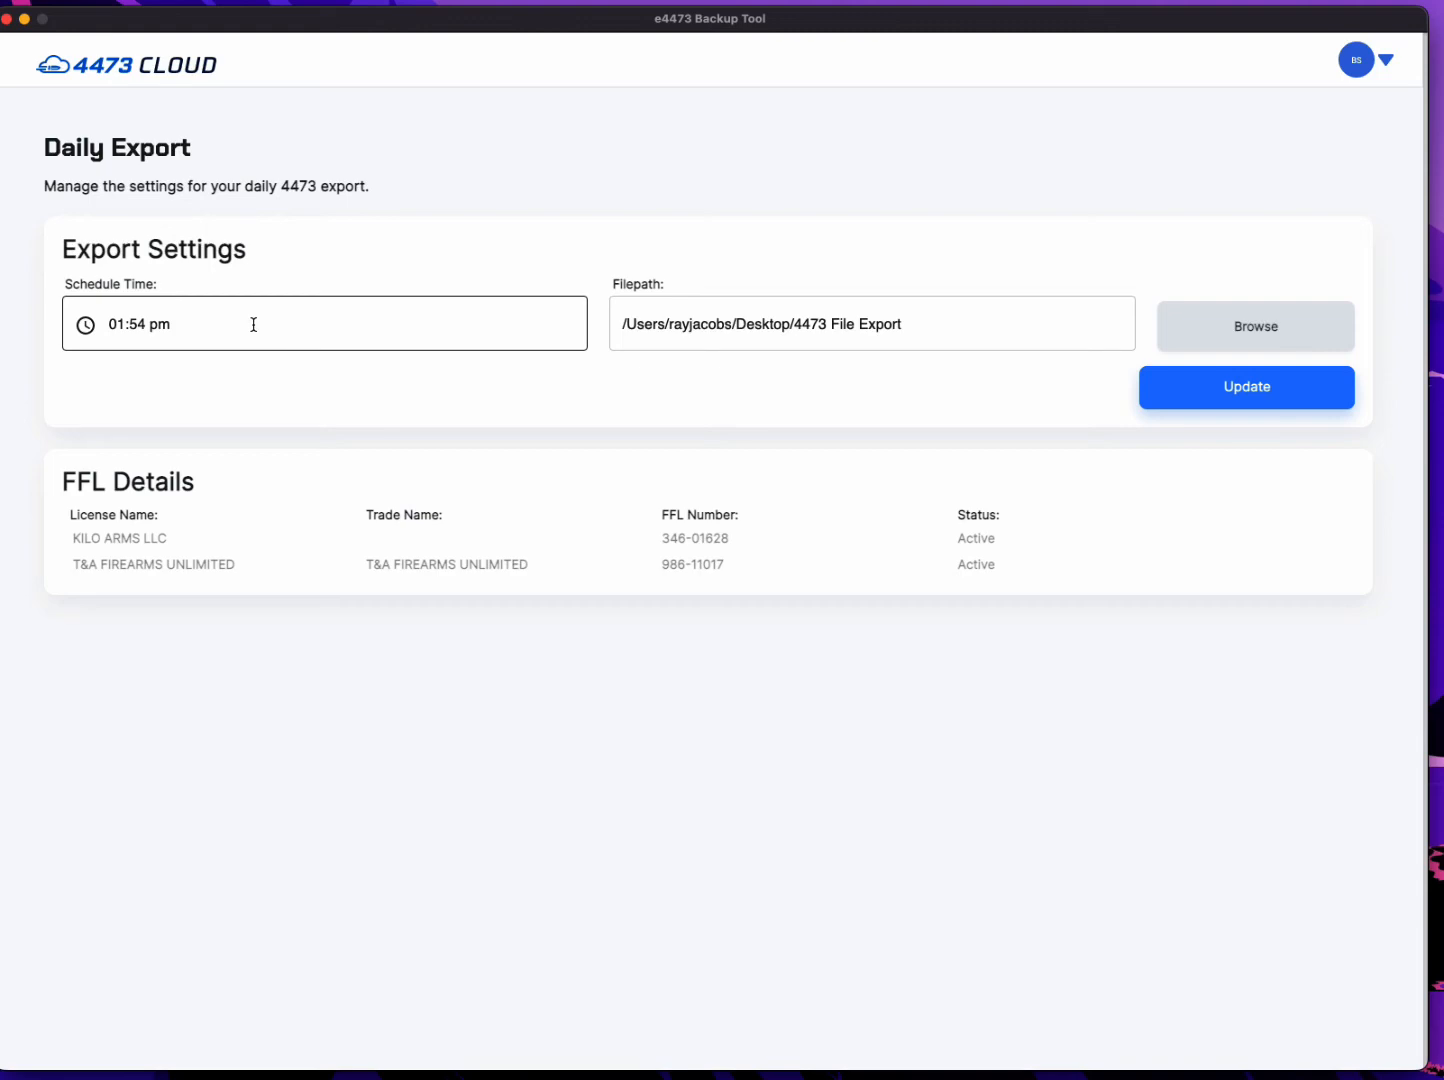
# Set the daily export's schedule time to 02:00 pm.
pyautogui.click(82, 330)
pyautogui.click(82, 330)
pyautogui.click(87, 327)
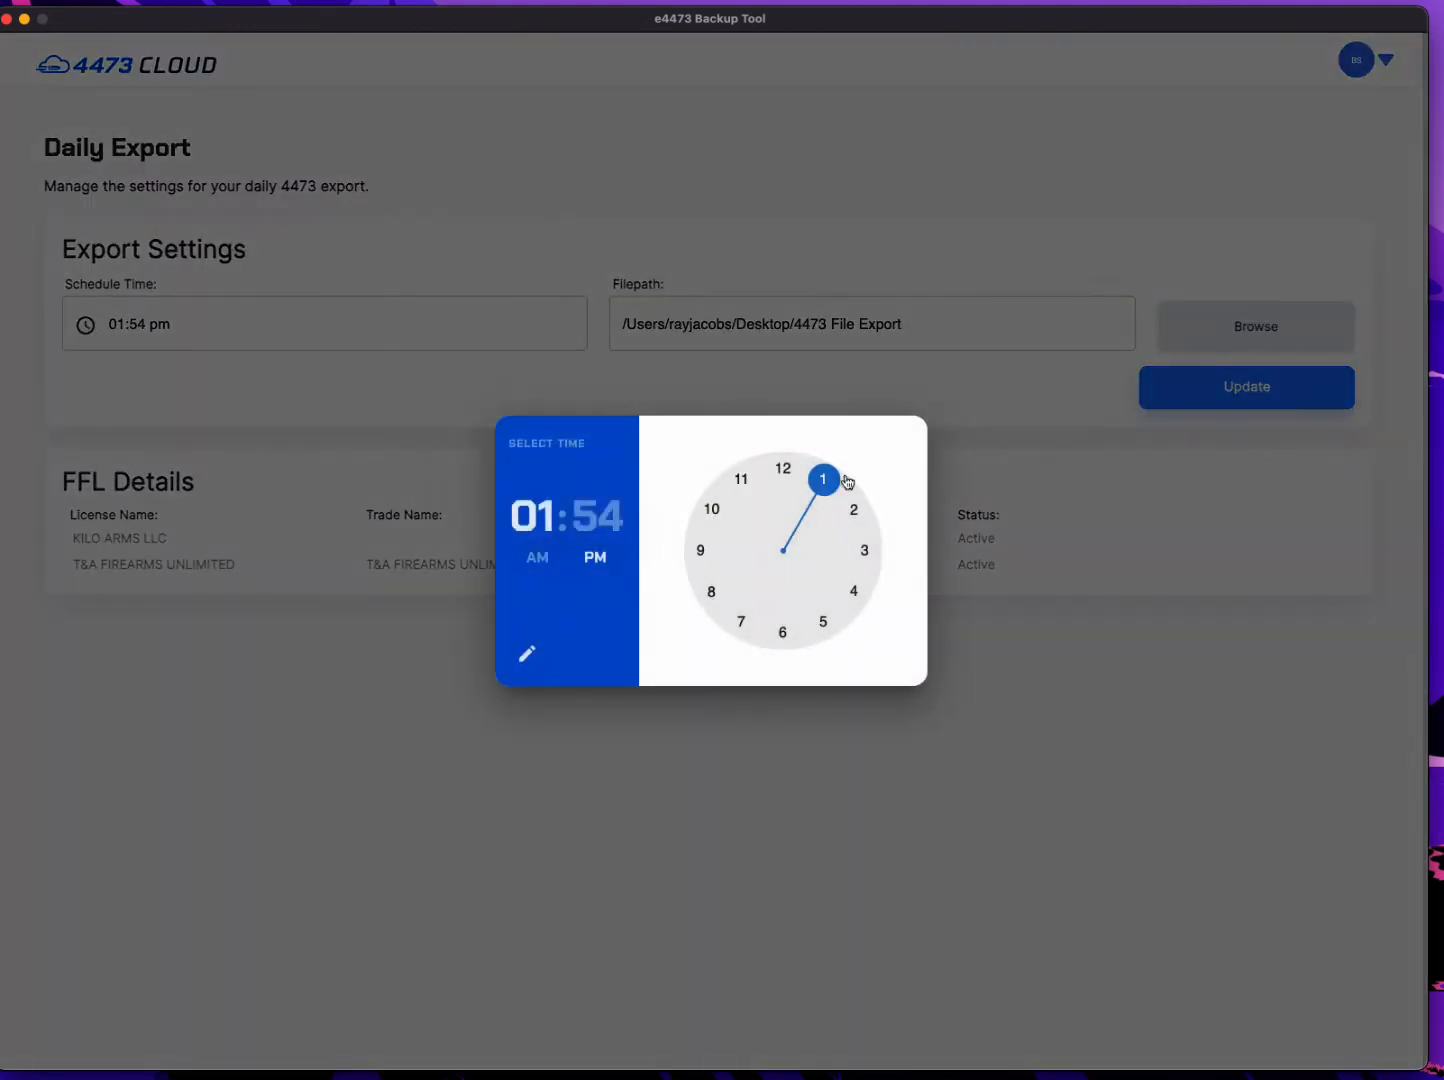
pyautogui.moveTo(832, 487); pyautogui.dragTo(854, 509)
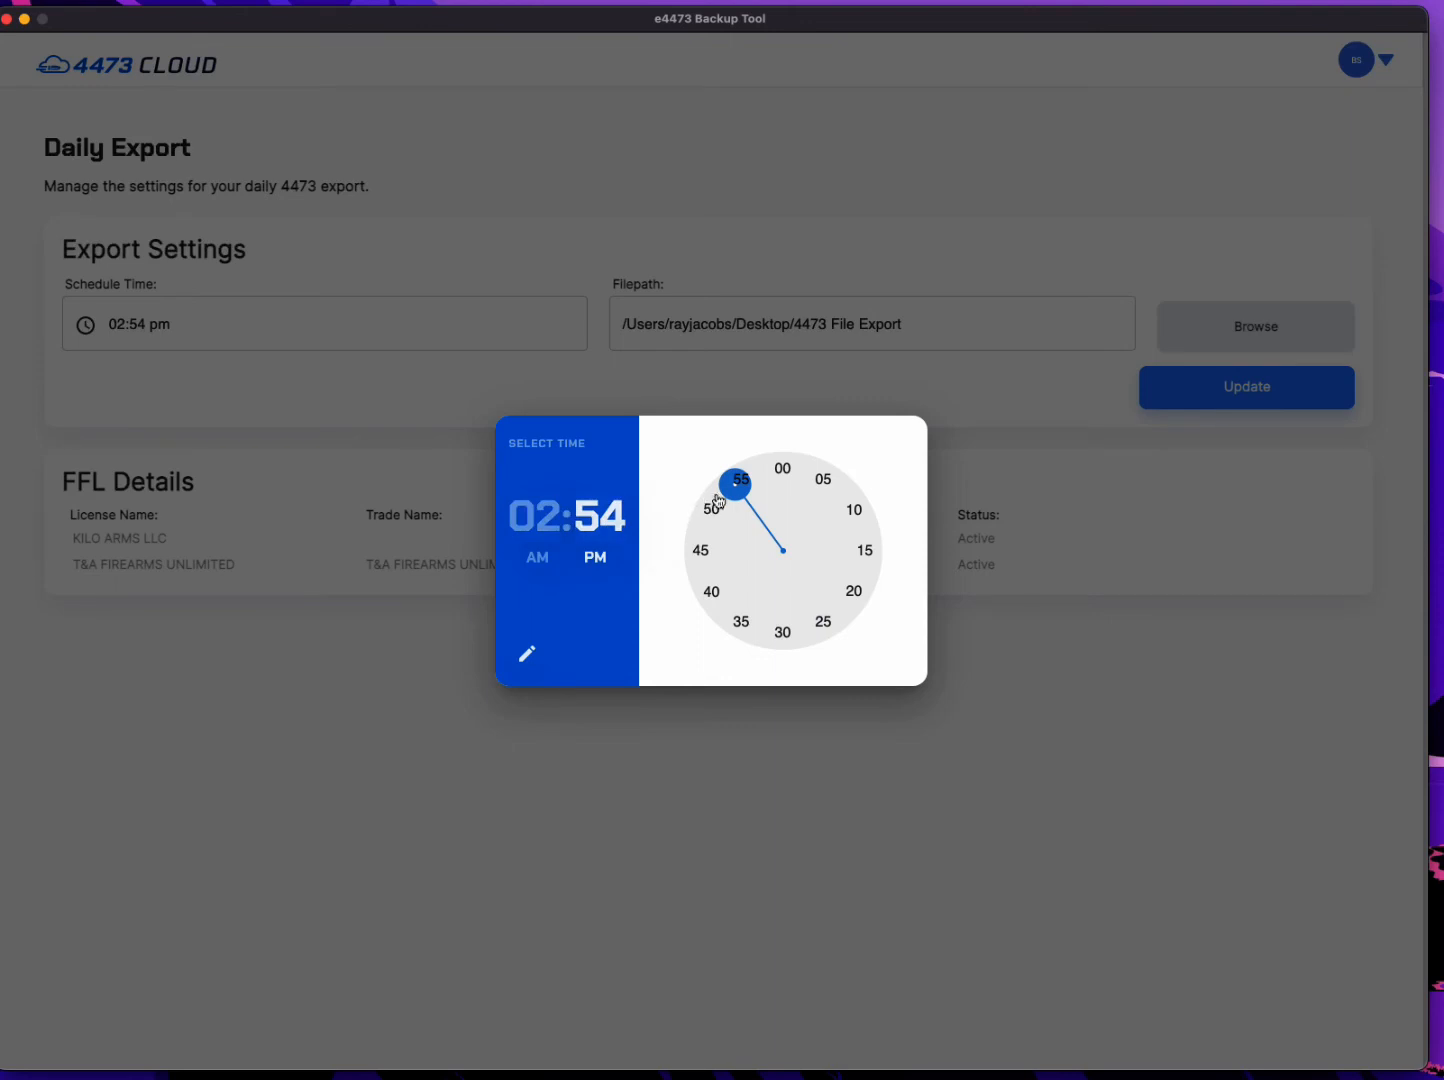
pyautogui.moveTo(735, 484); pyautogui.dragTo(782, 484)
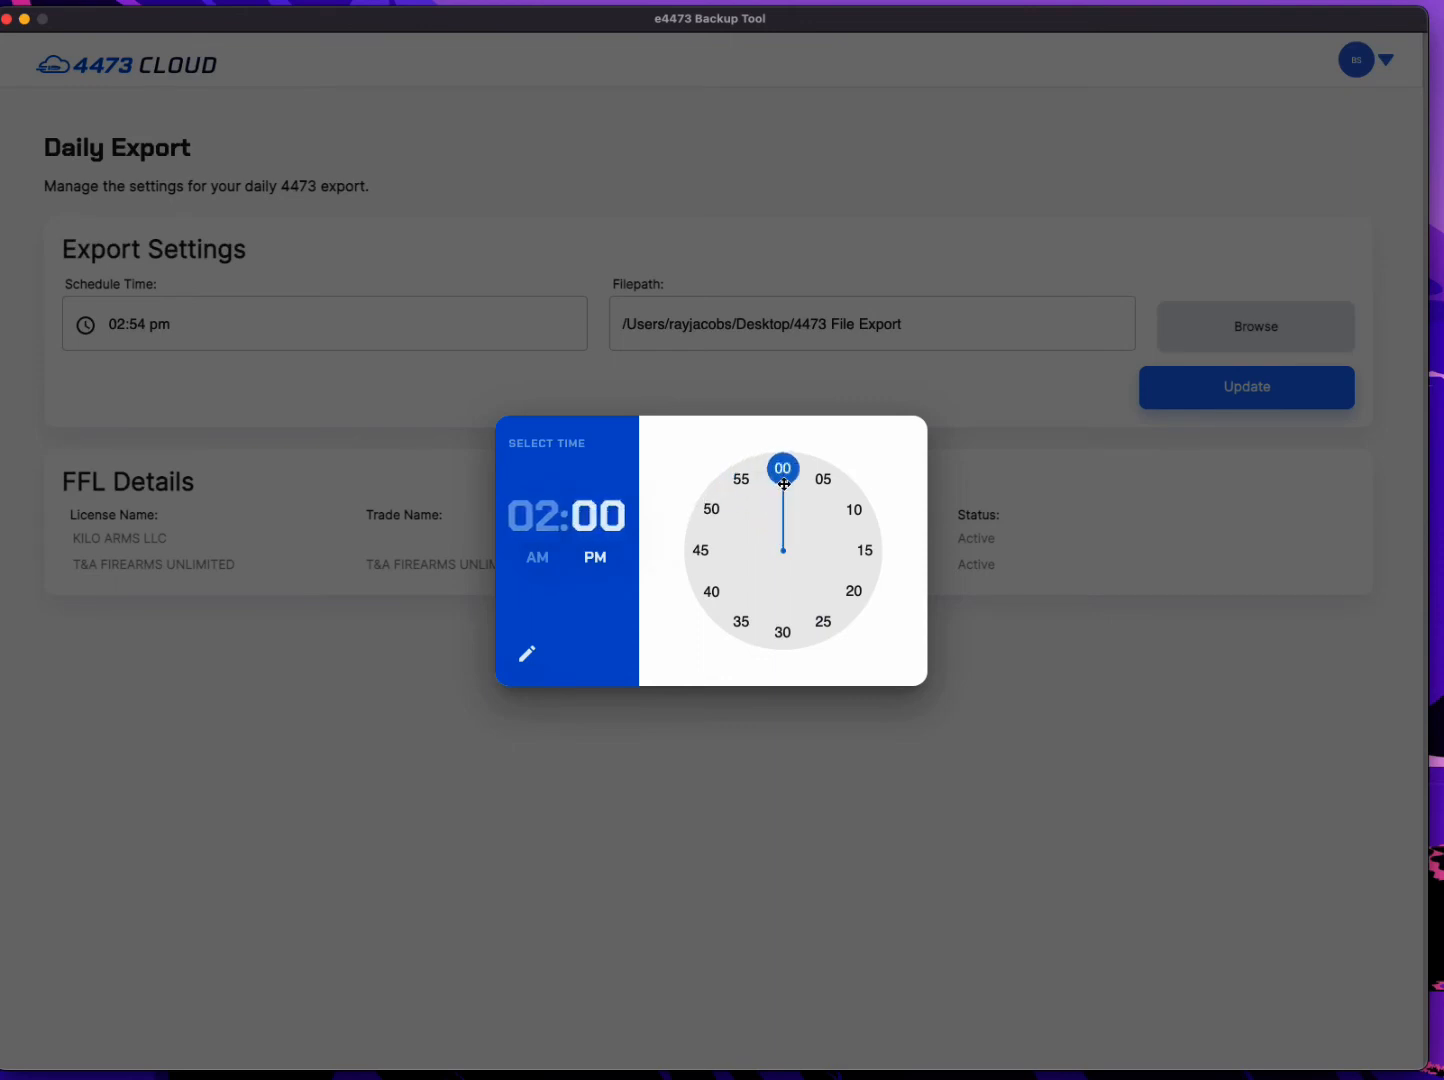
pyautogui.click(1055, 465)
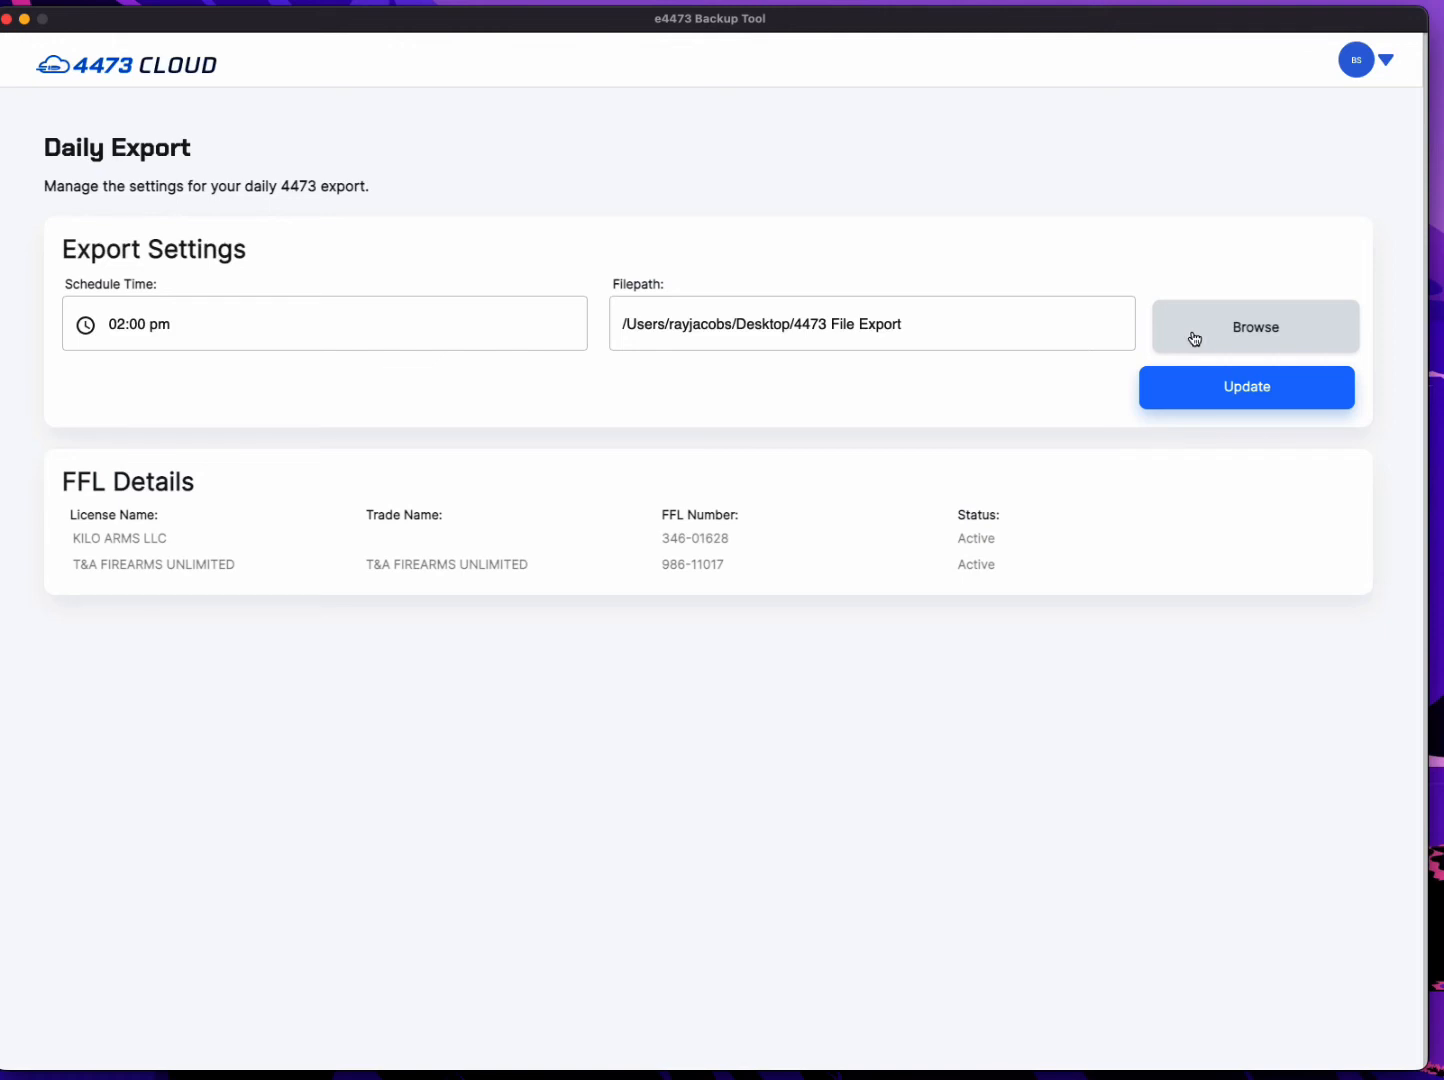
# Choose the 4473 File Export folder on the Desktop as the export filepath.
pyautogui.click(1232, 339)
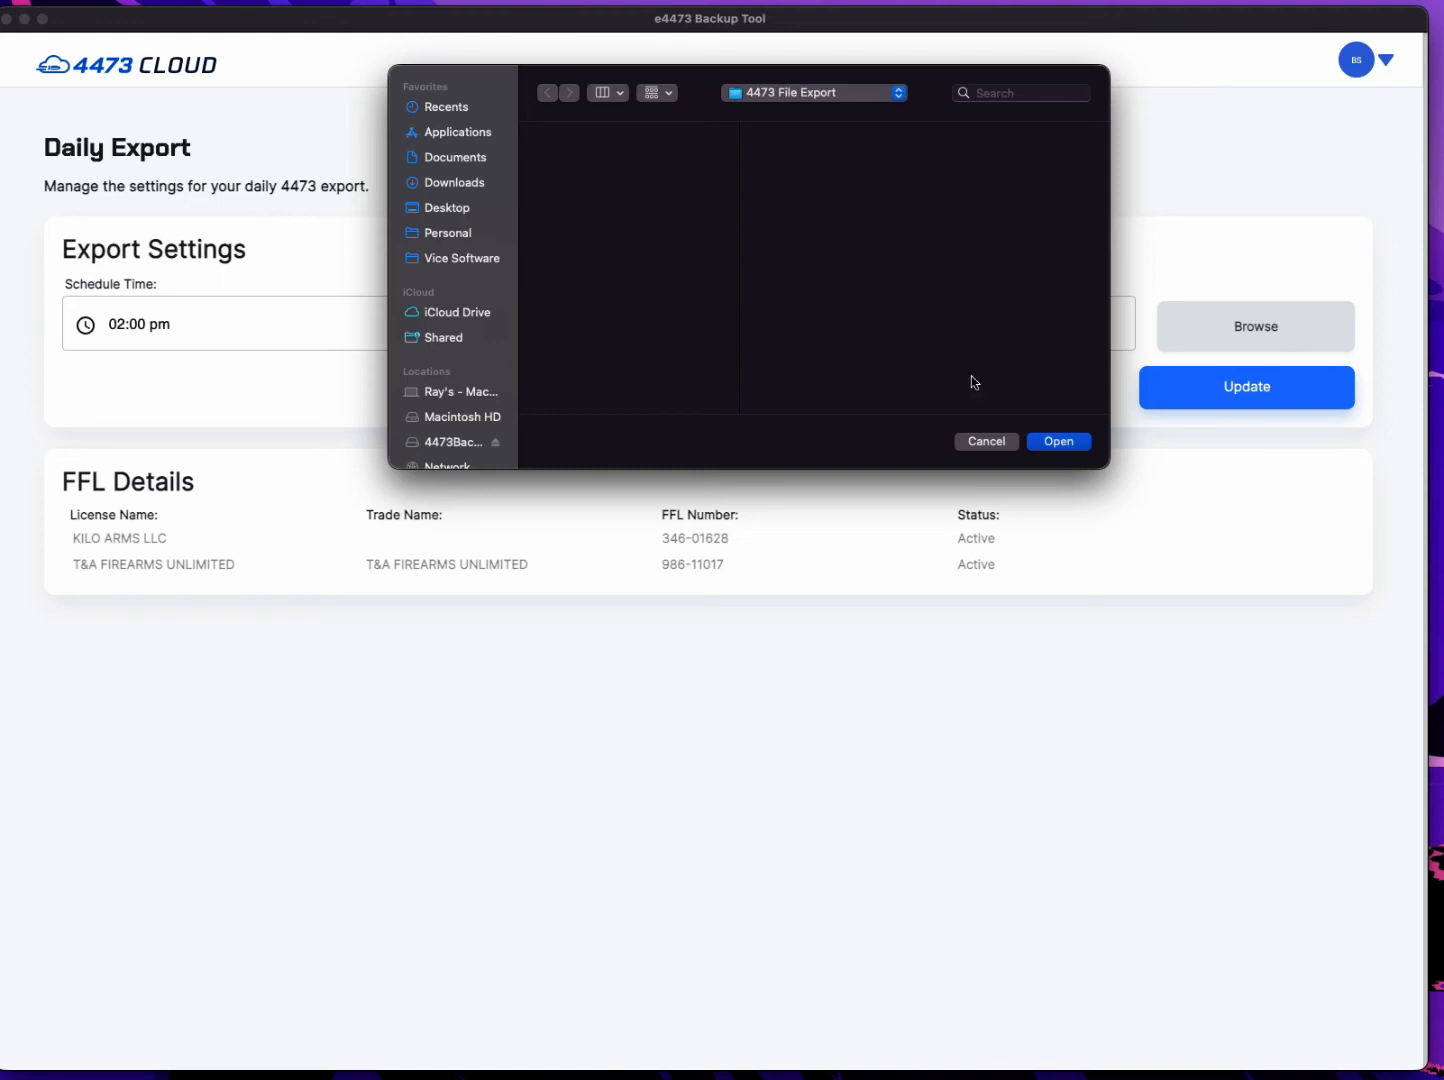
pyautogui.click(447, 210)
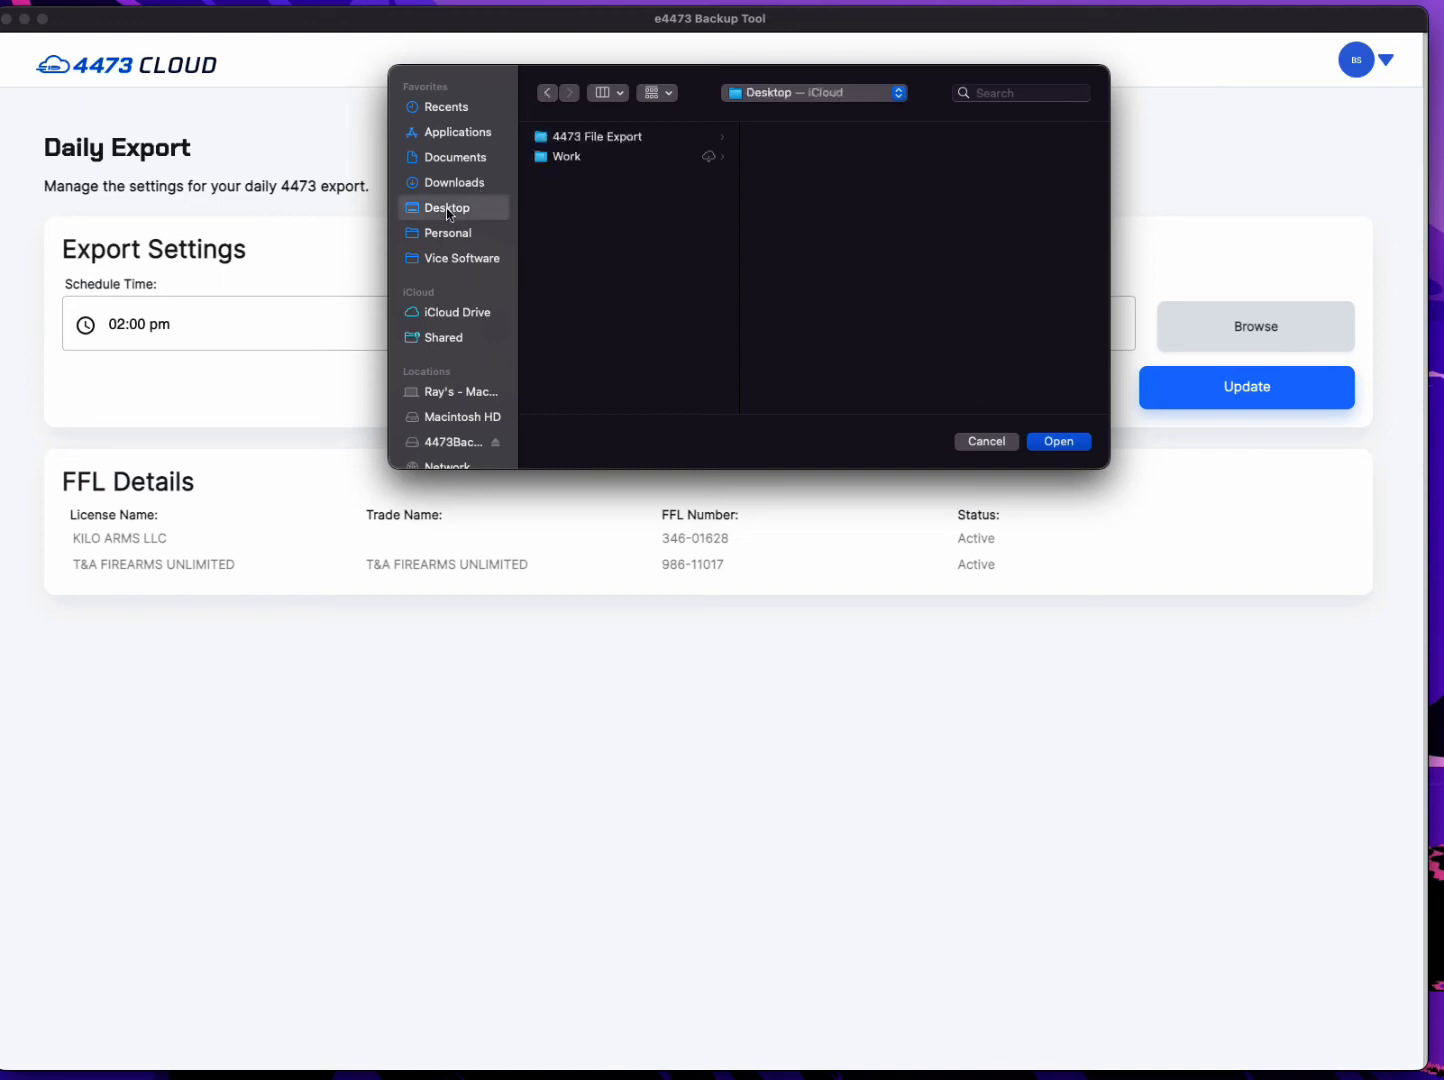
pyautogui.click(595, 138)
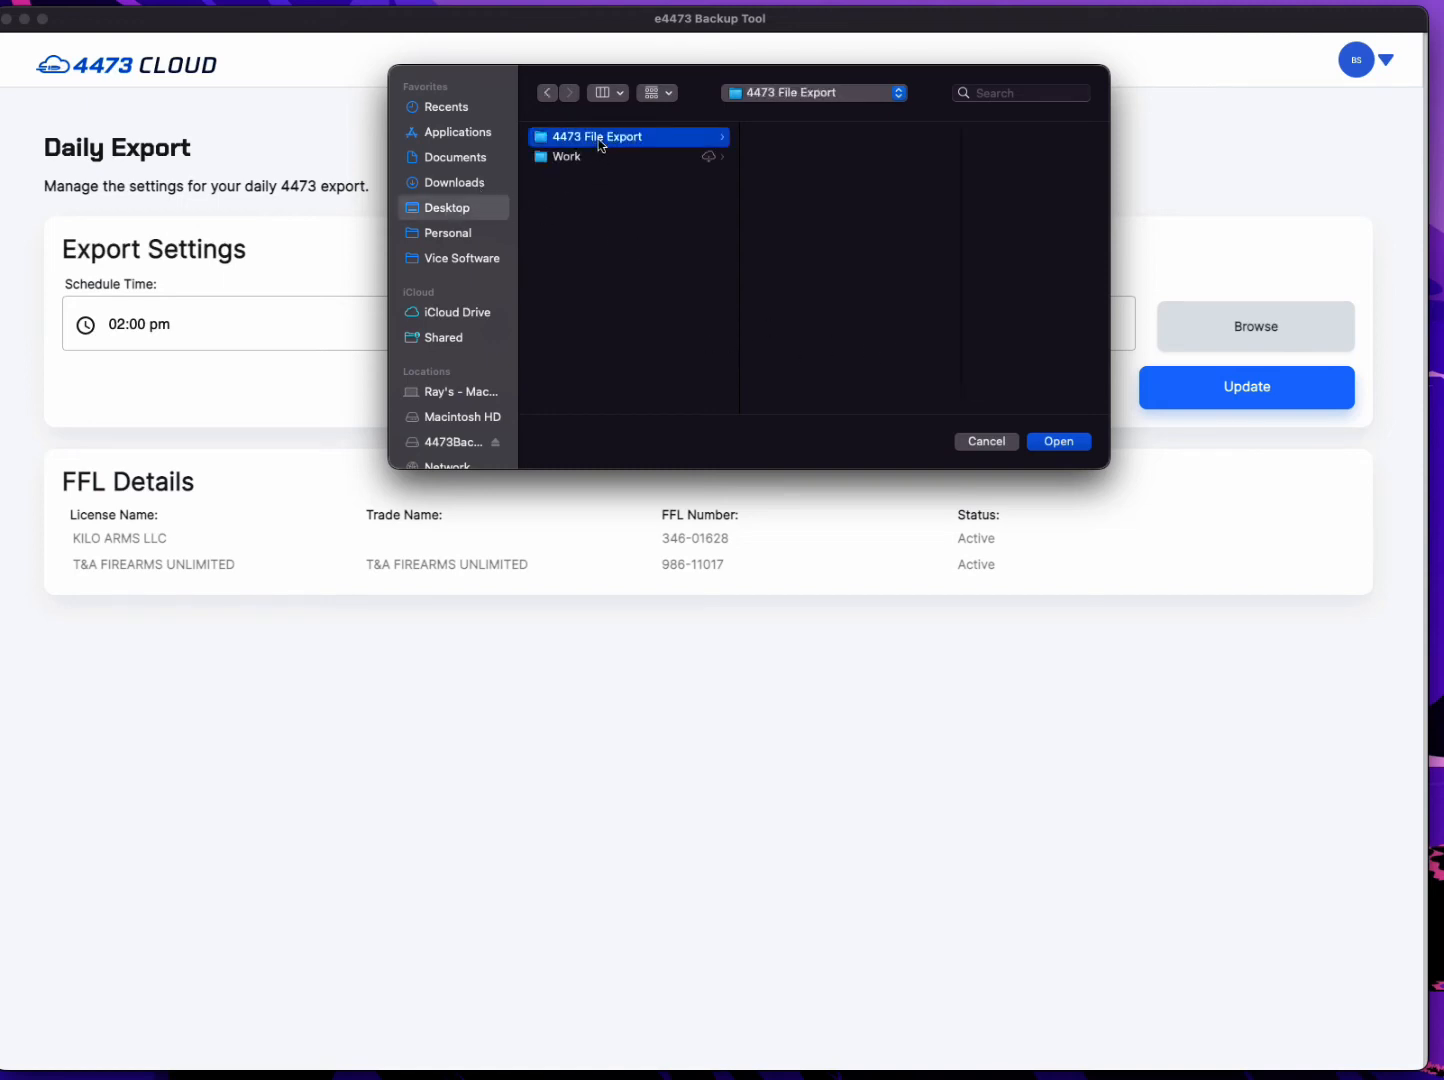
pyautogui.click(1057, 442)
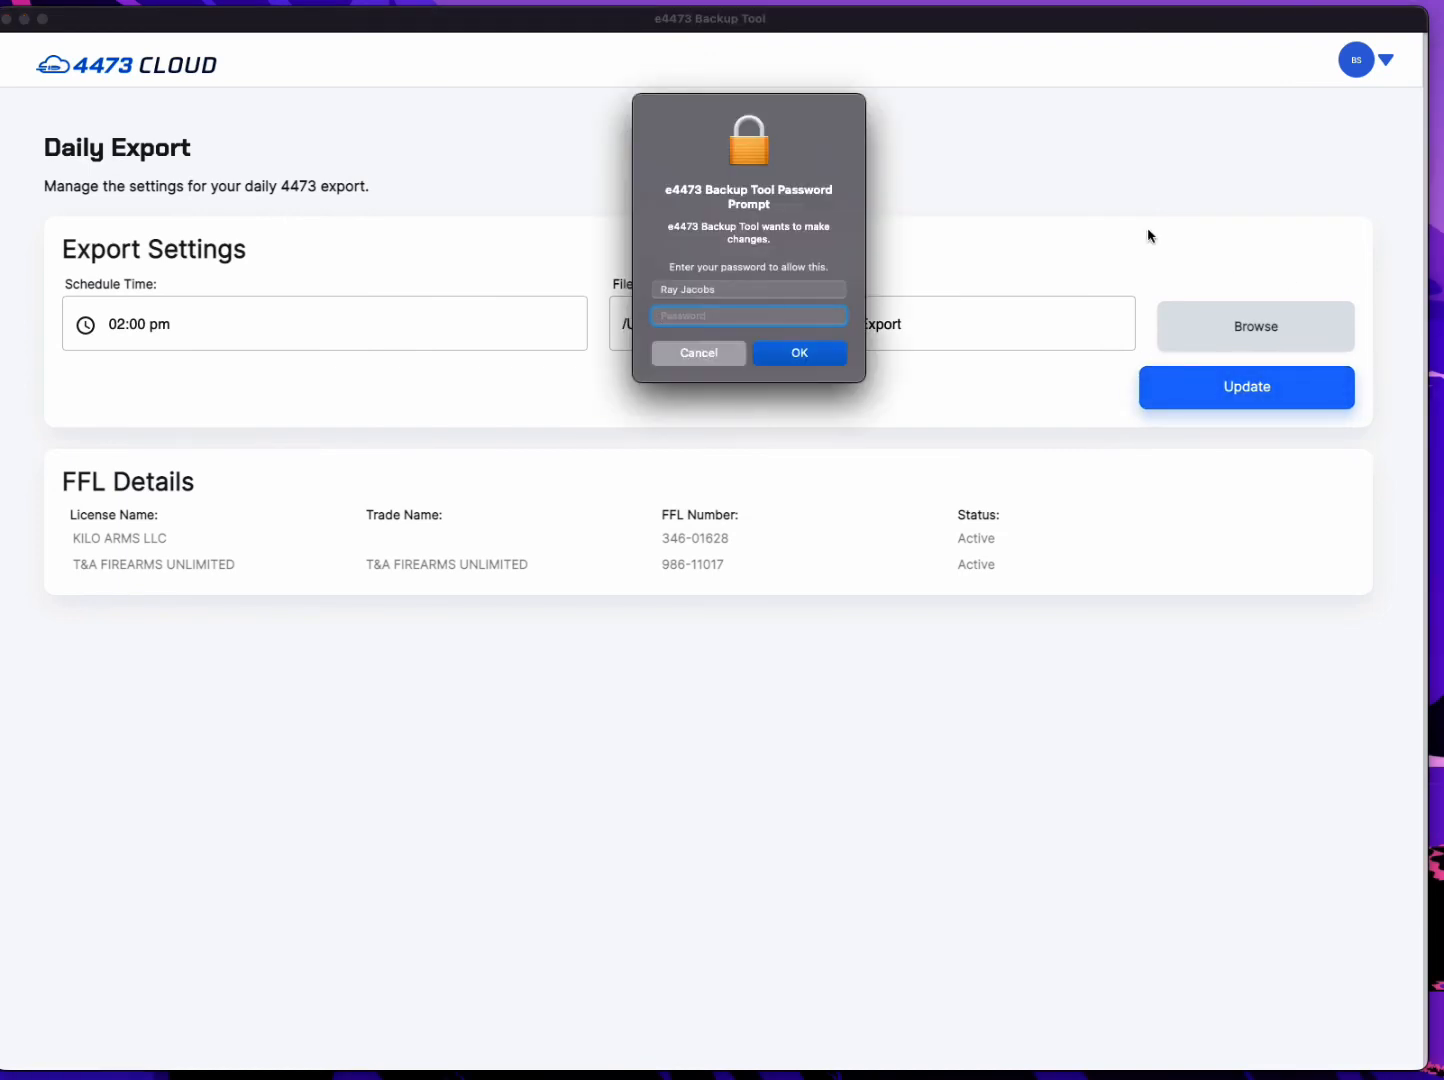
# Authorize the export settings update with the computer account password and return to the Daily Export page.
pyautogui.write('•••••••••••')
pyautogui.click(799, 354)
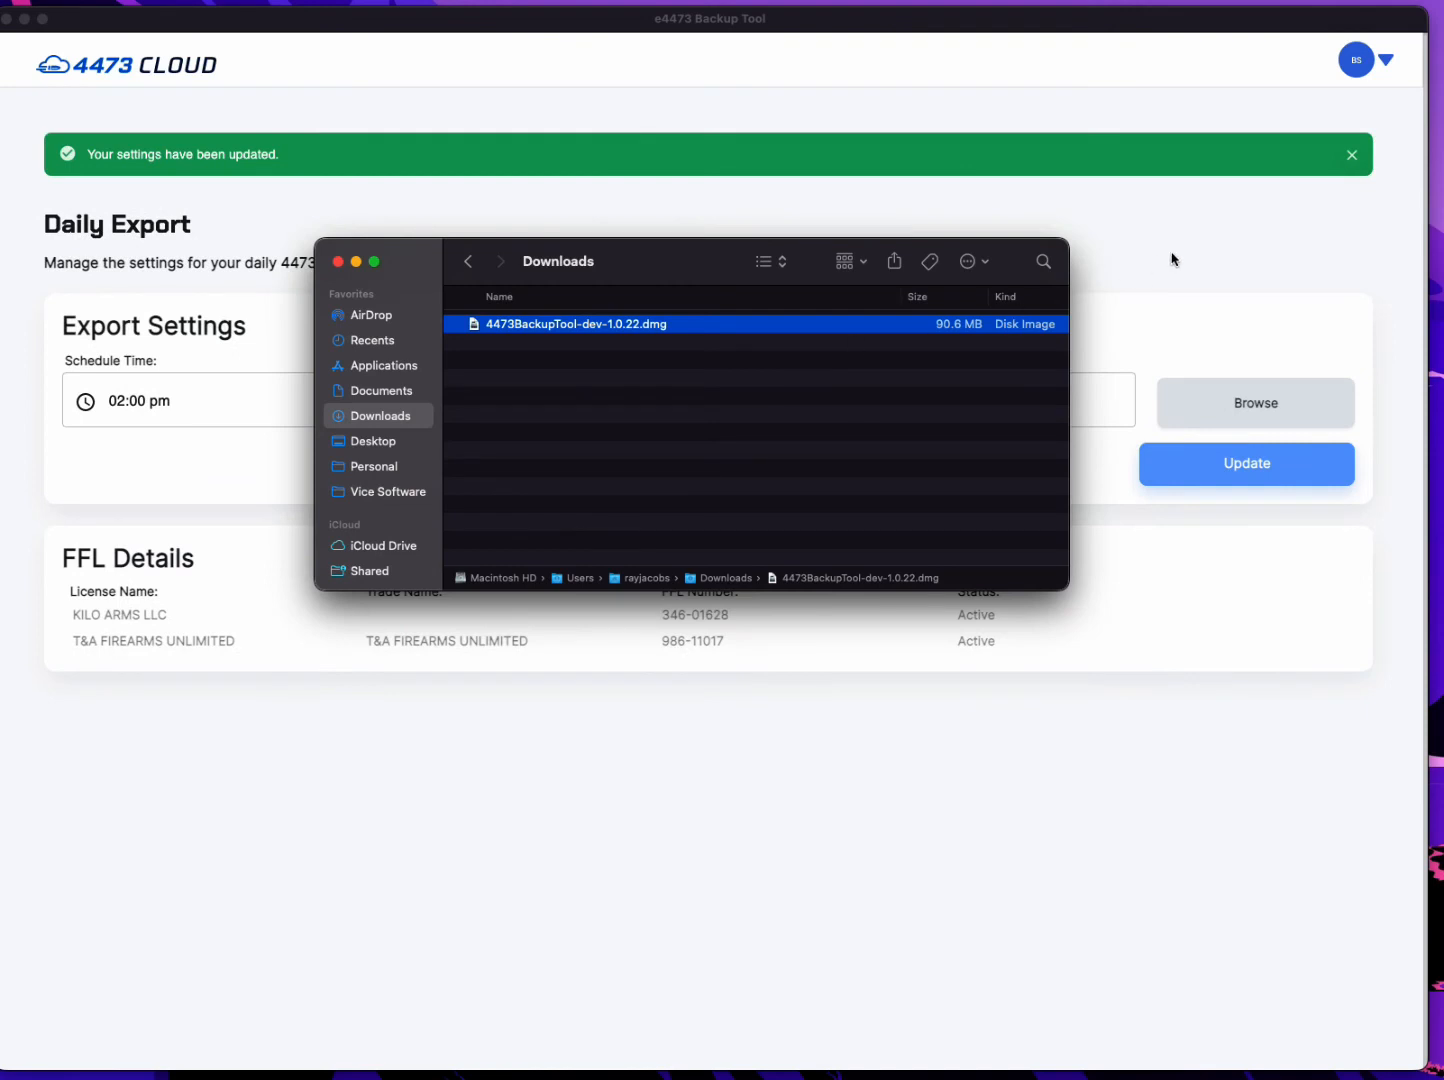
pyautogui.click(1173, 259)
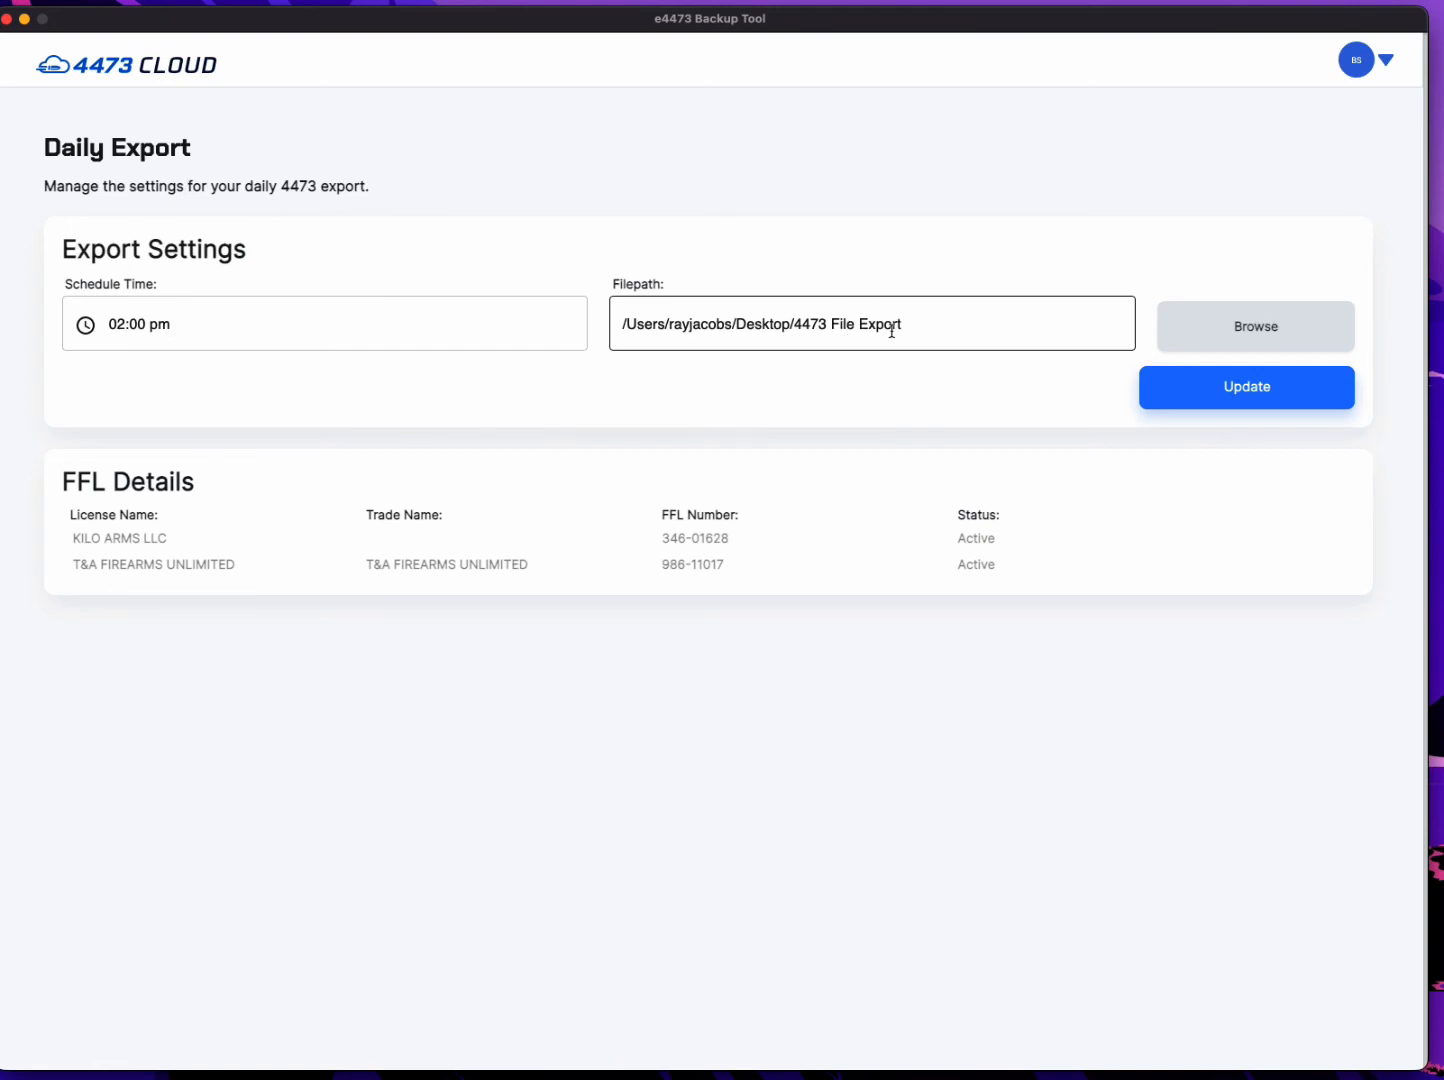
# Run a download of all files for the FFLs from the backup tool.
pyautogui.click(1384, 62)
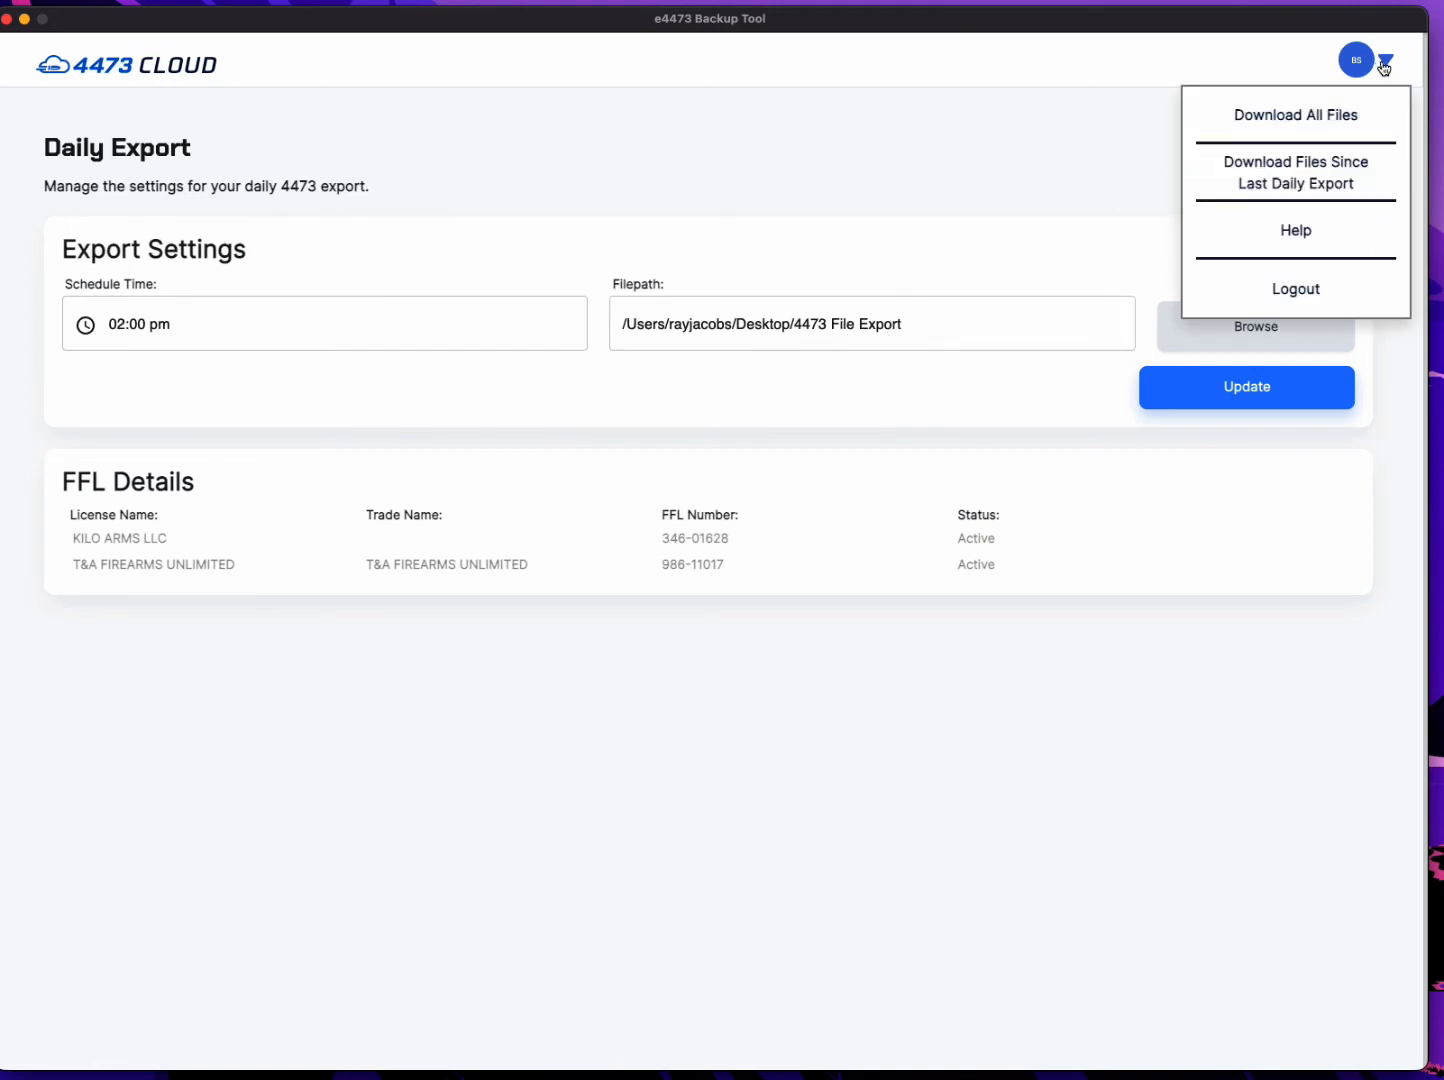
pyautogui.click(1303, 115)
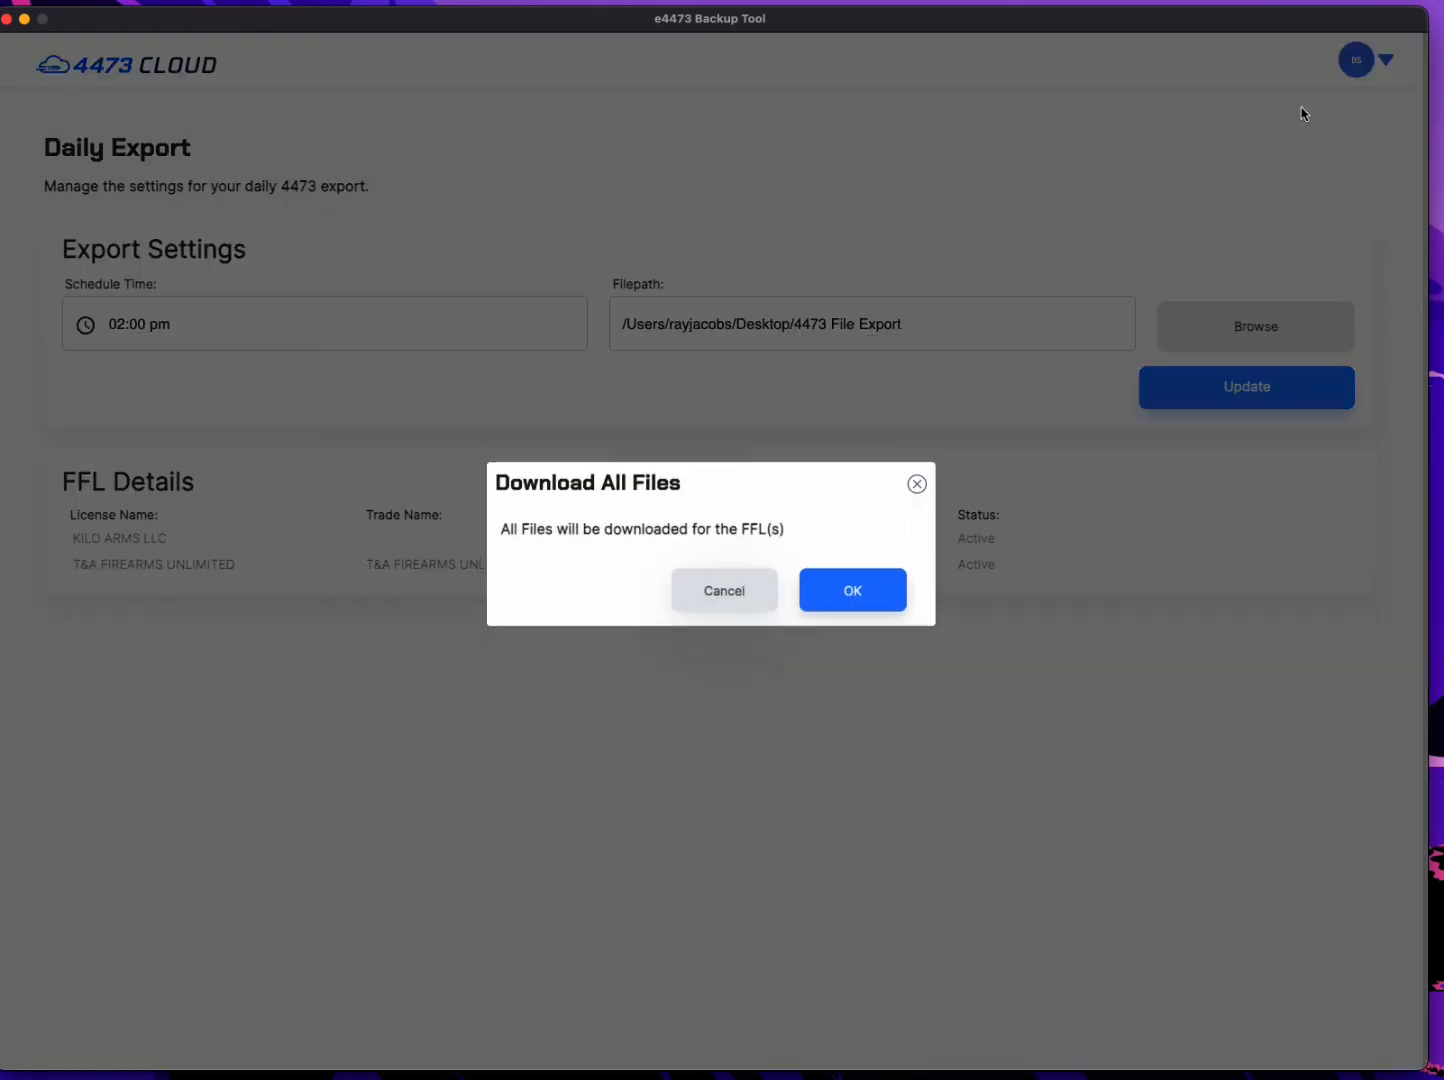
pyautogui.click(855, 615)
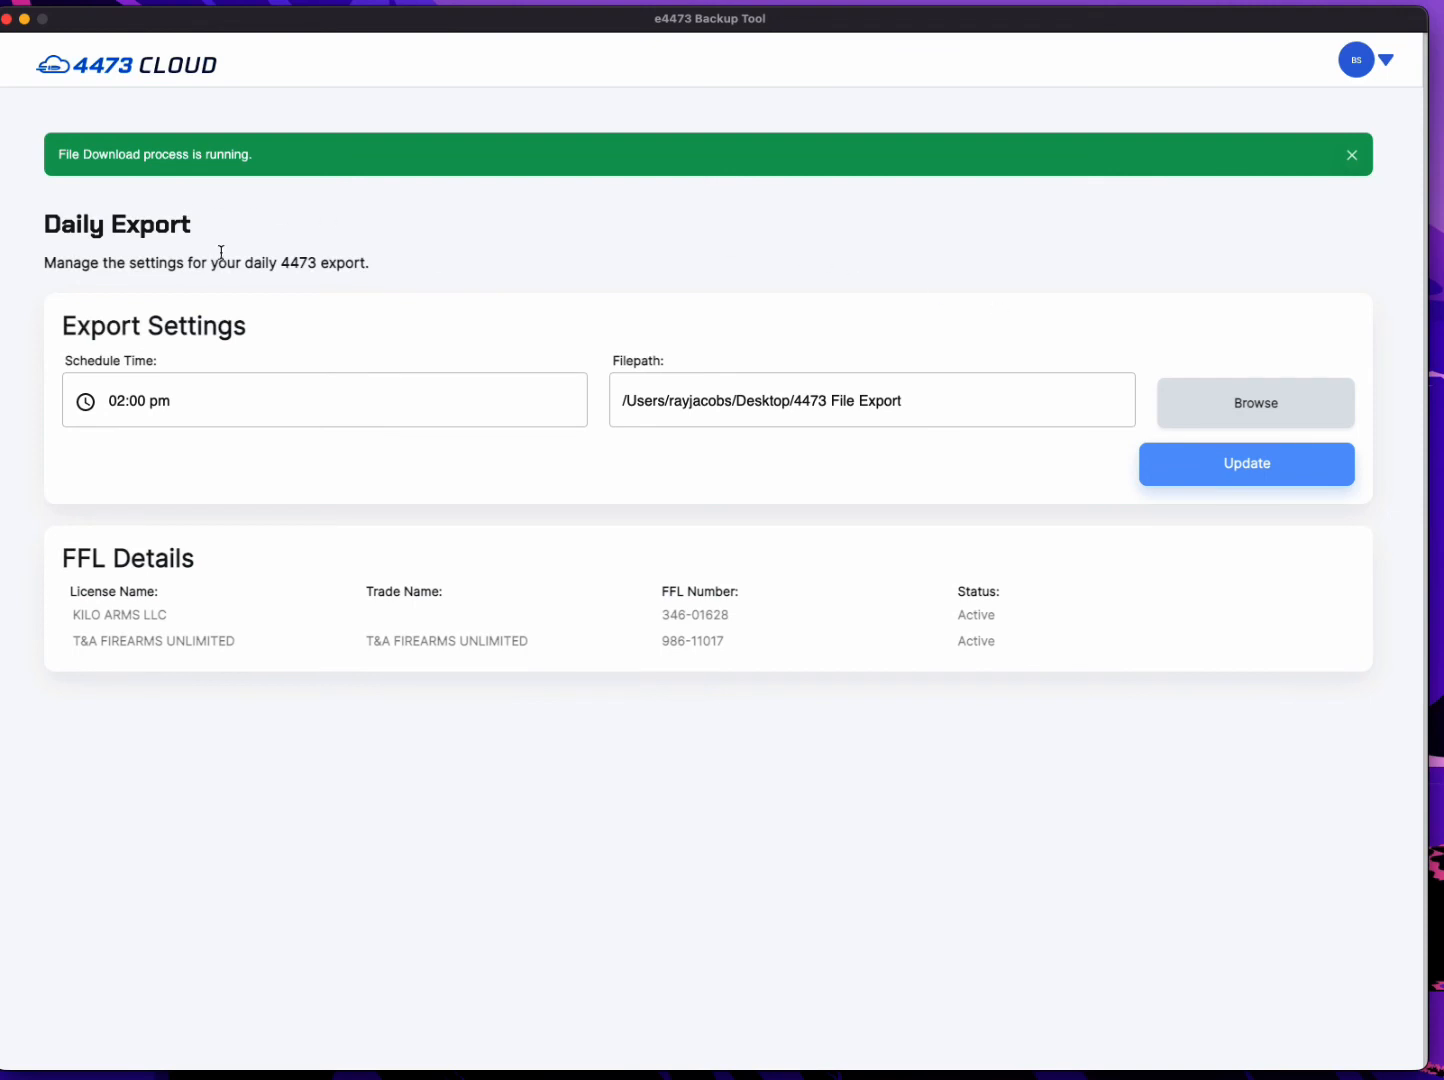
pyautogui.click(1247, 413)
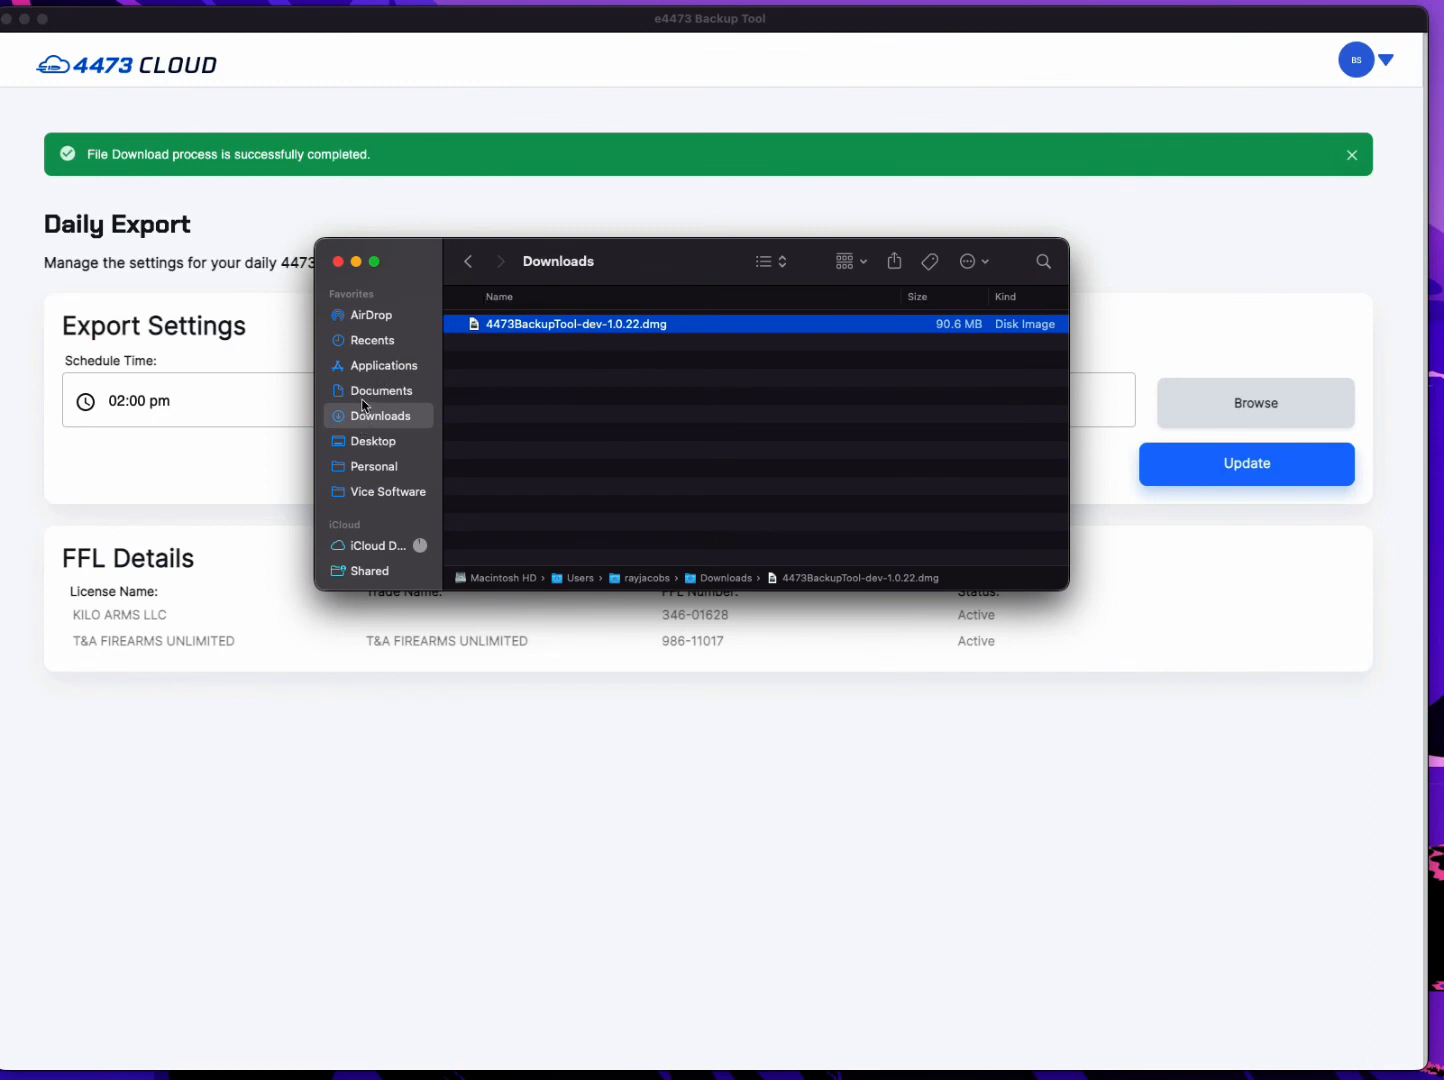
# Examine the exported PDFs in Desktop's 4473 File Export folder, under AEGIS GROUP LLC, KILO ARMS LLC, 2020, in months 07, 08 and 10.
pyautogui.click(368, 446)
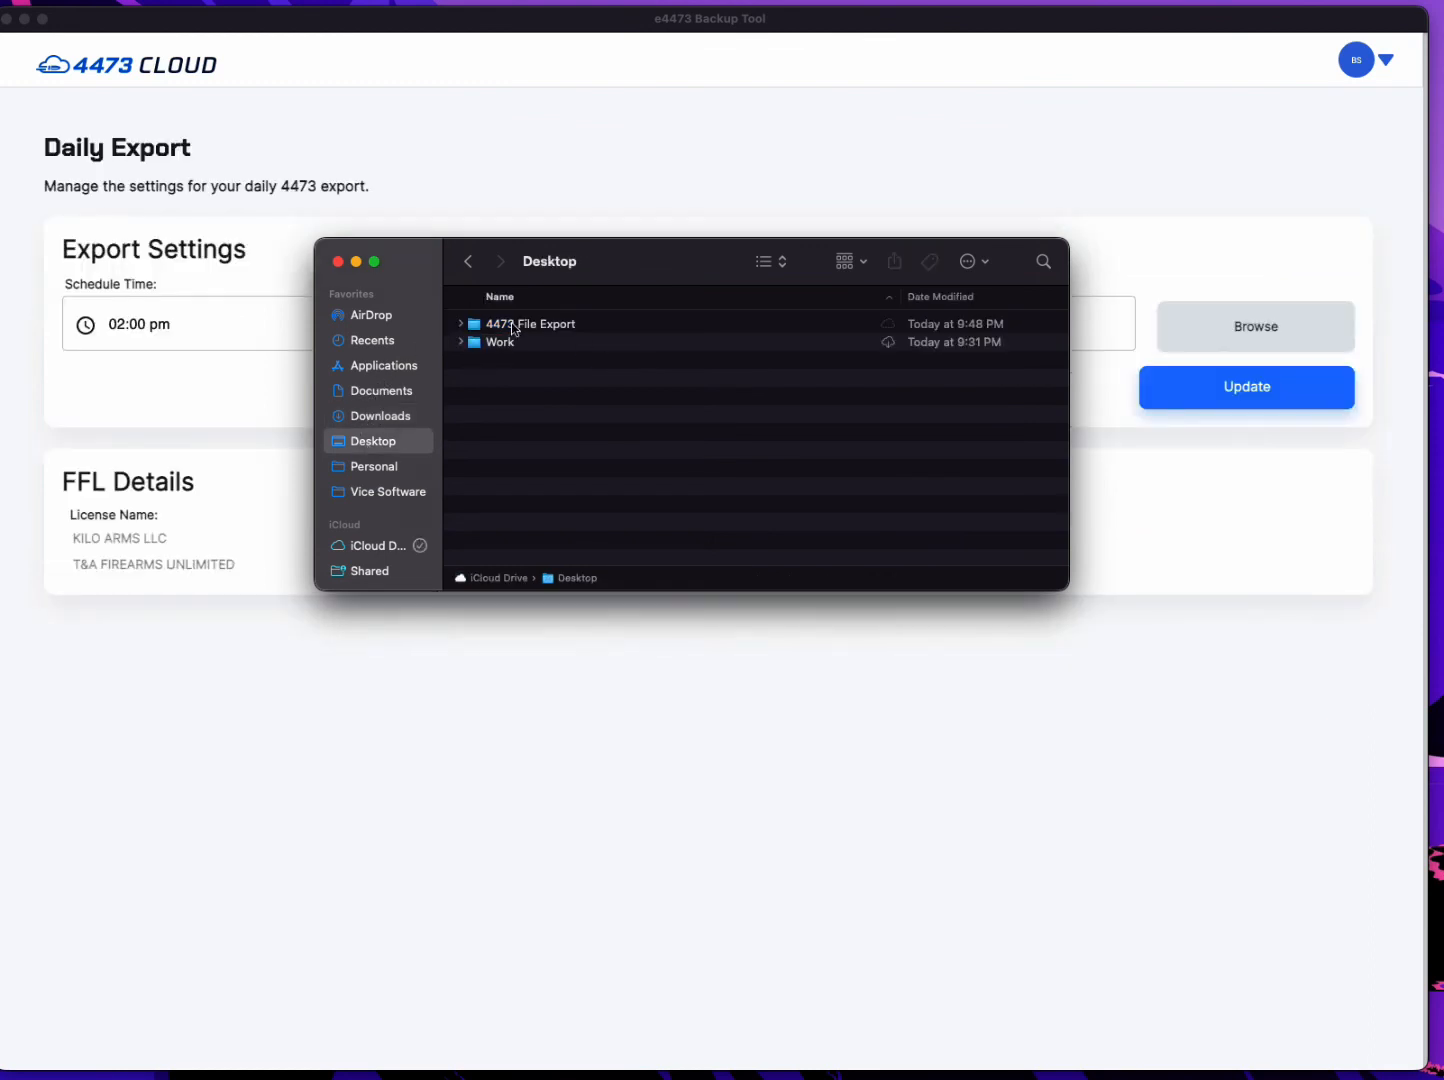
pyautogui.doubleClick(514, 325)
pyautogui.doubleClick(513, 325)
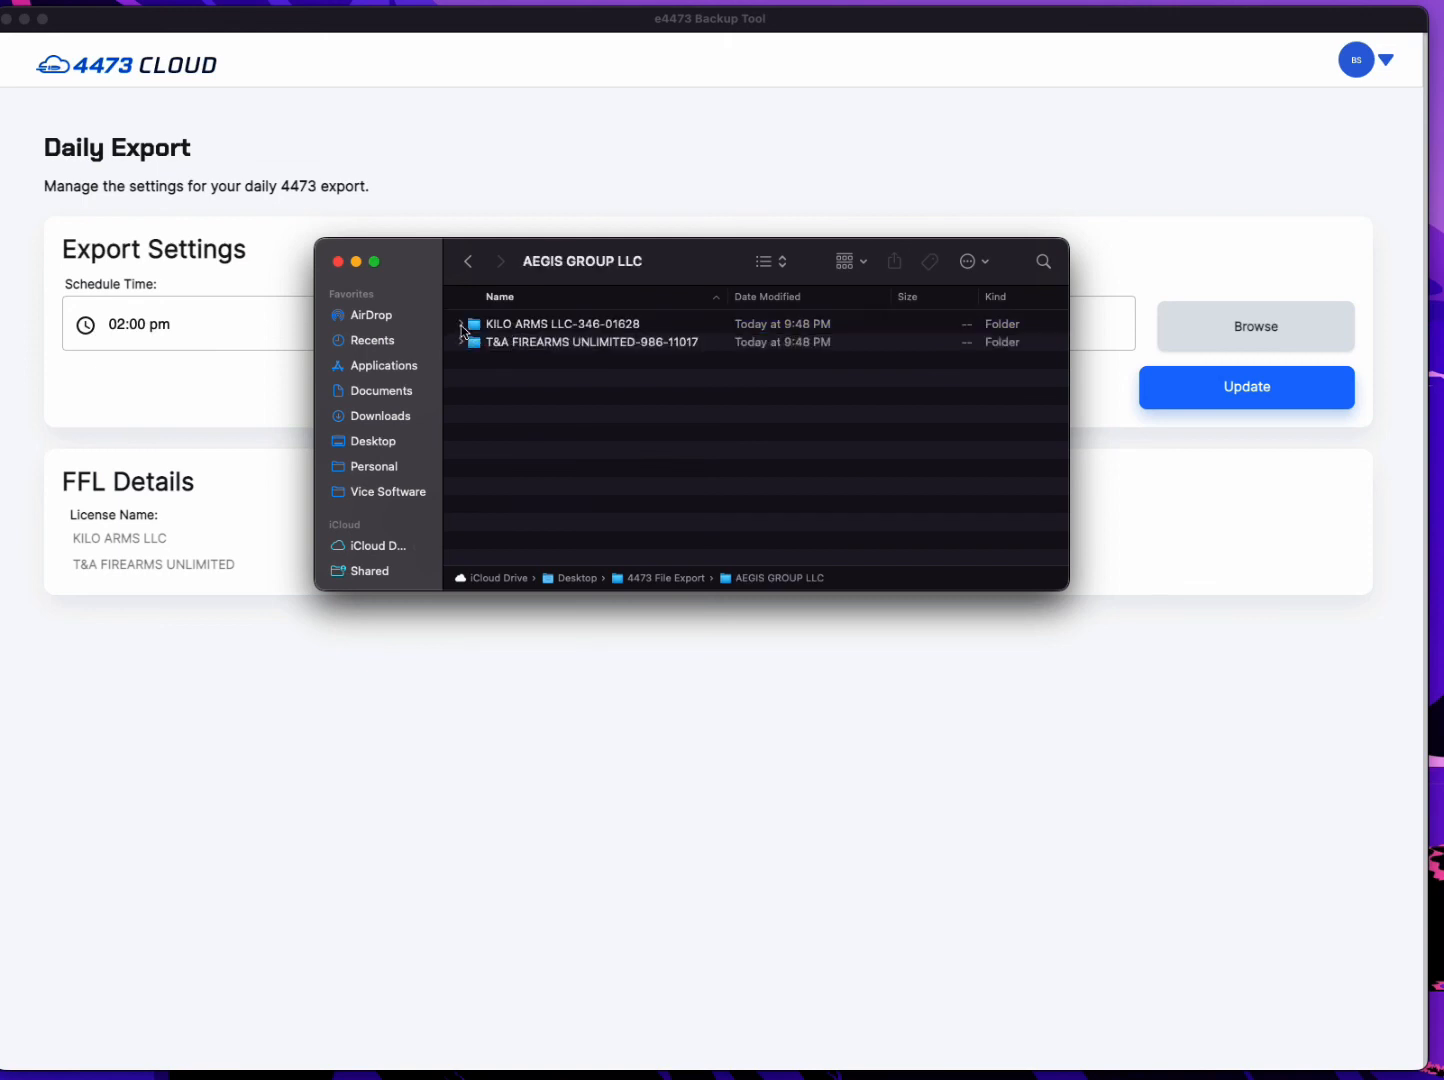
pyautogui.doubleClick(491, 325)
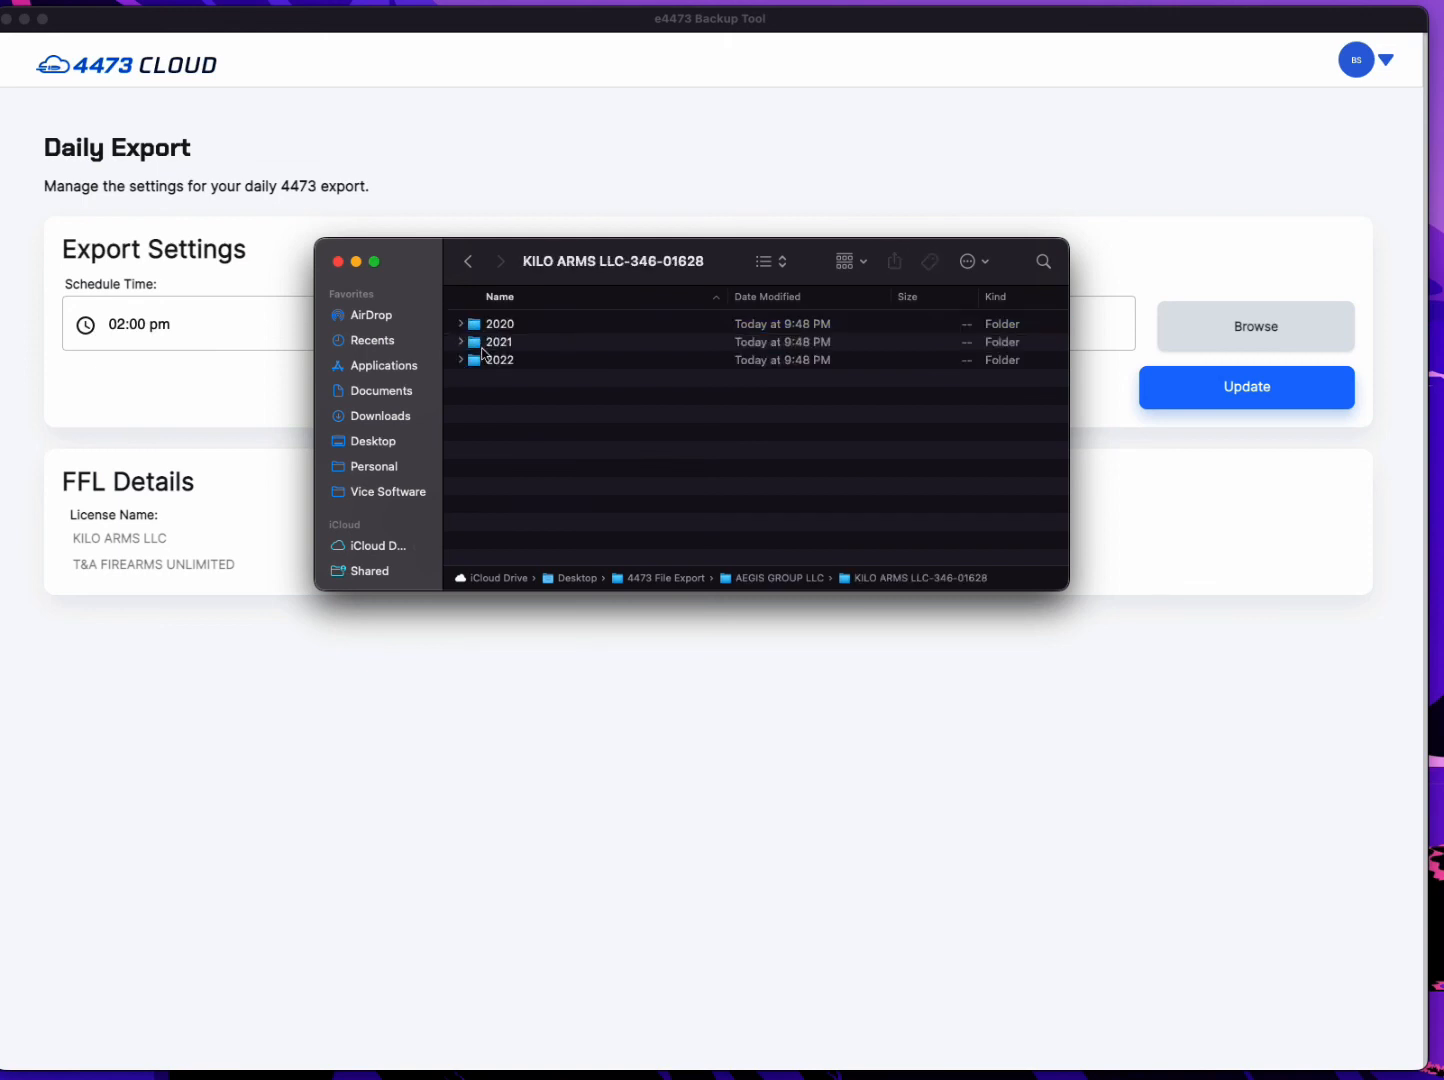
pyautogui.doubleClick(476, 326)
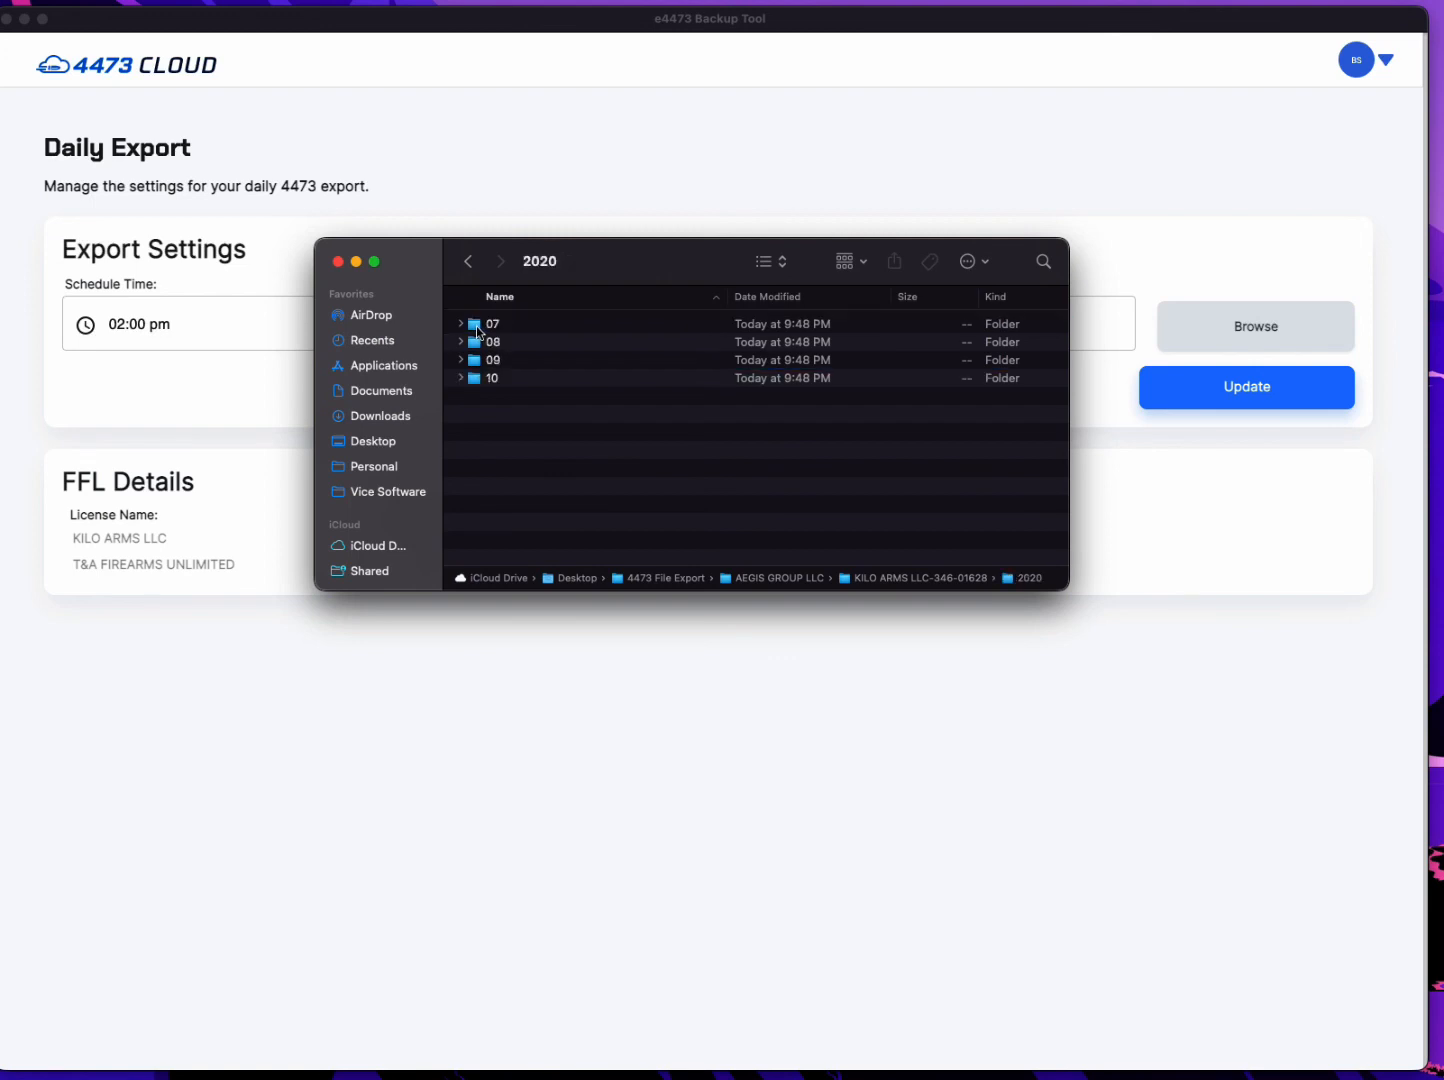
pyautogui.doubleClick(478, 330)
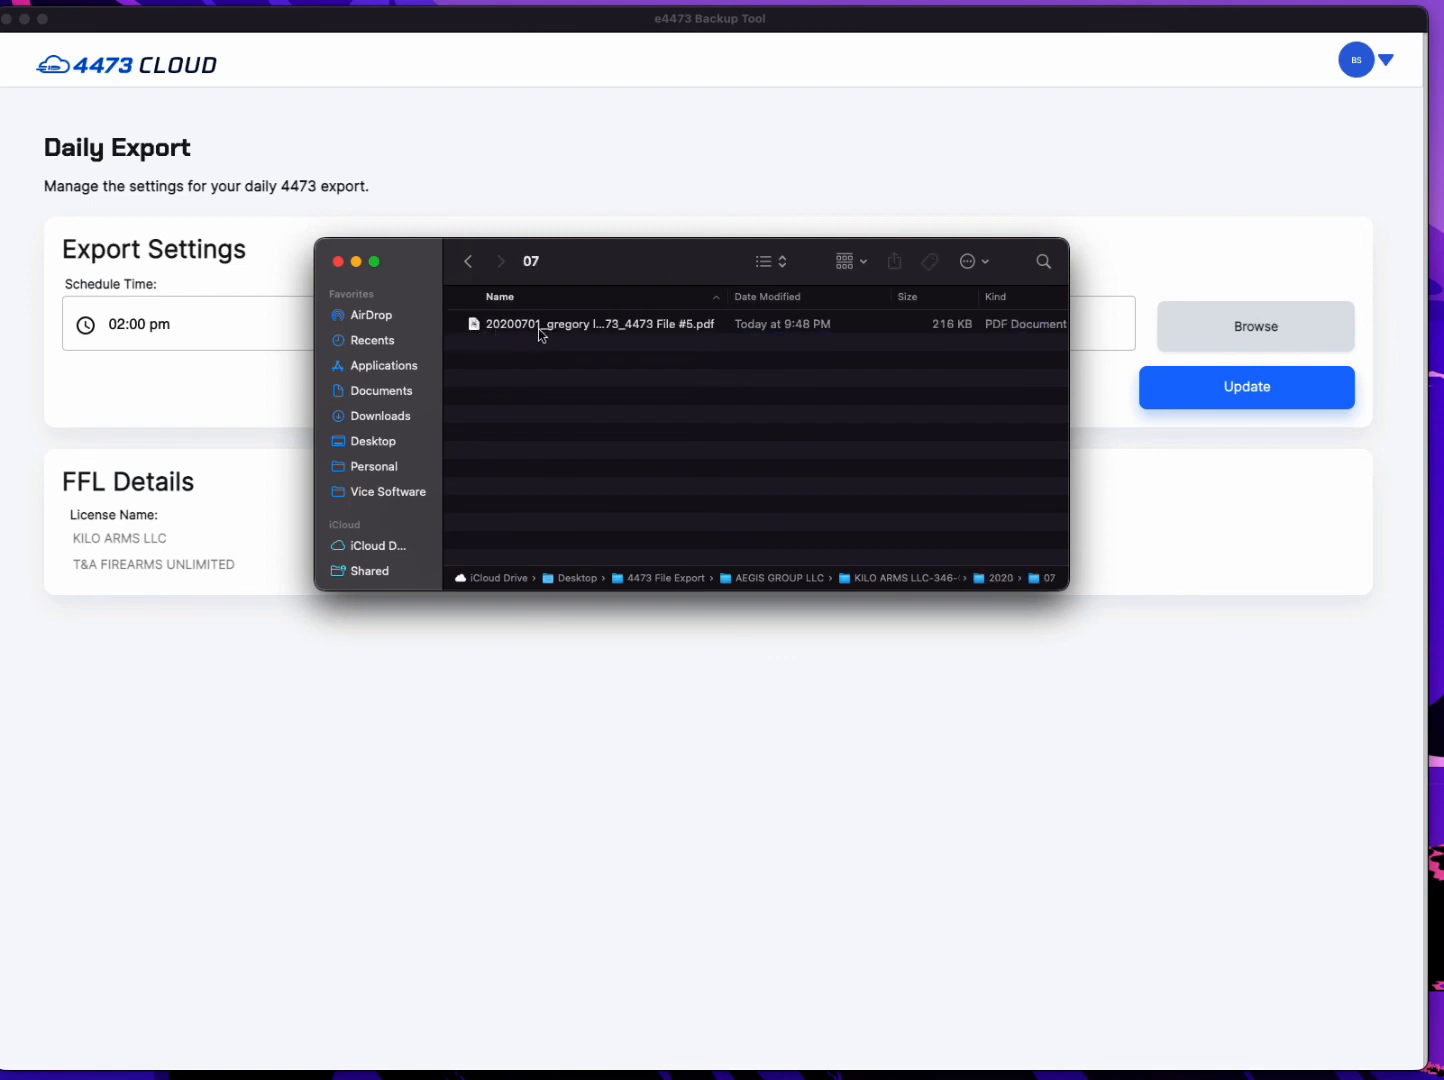
pyautogui.click(468, 261)
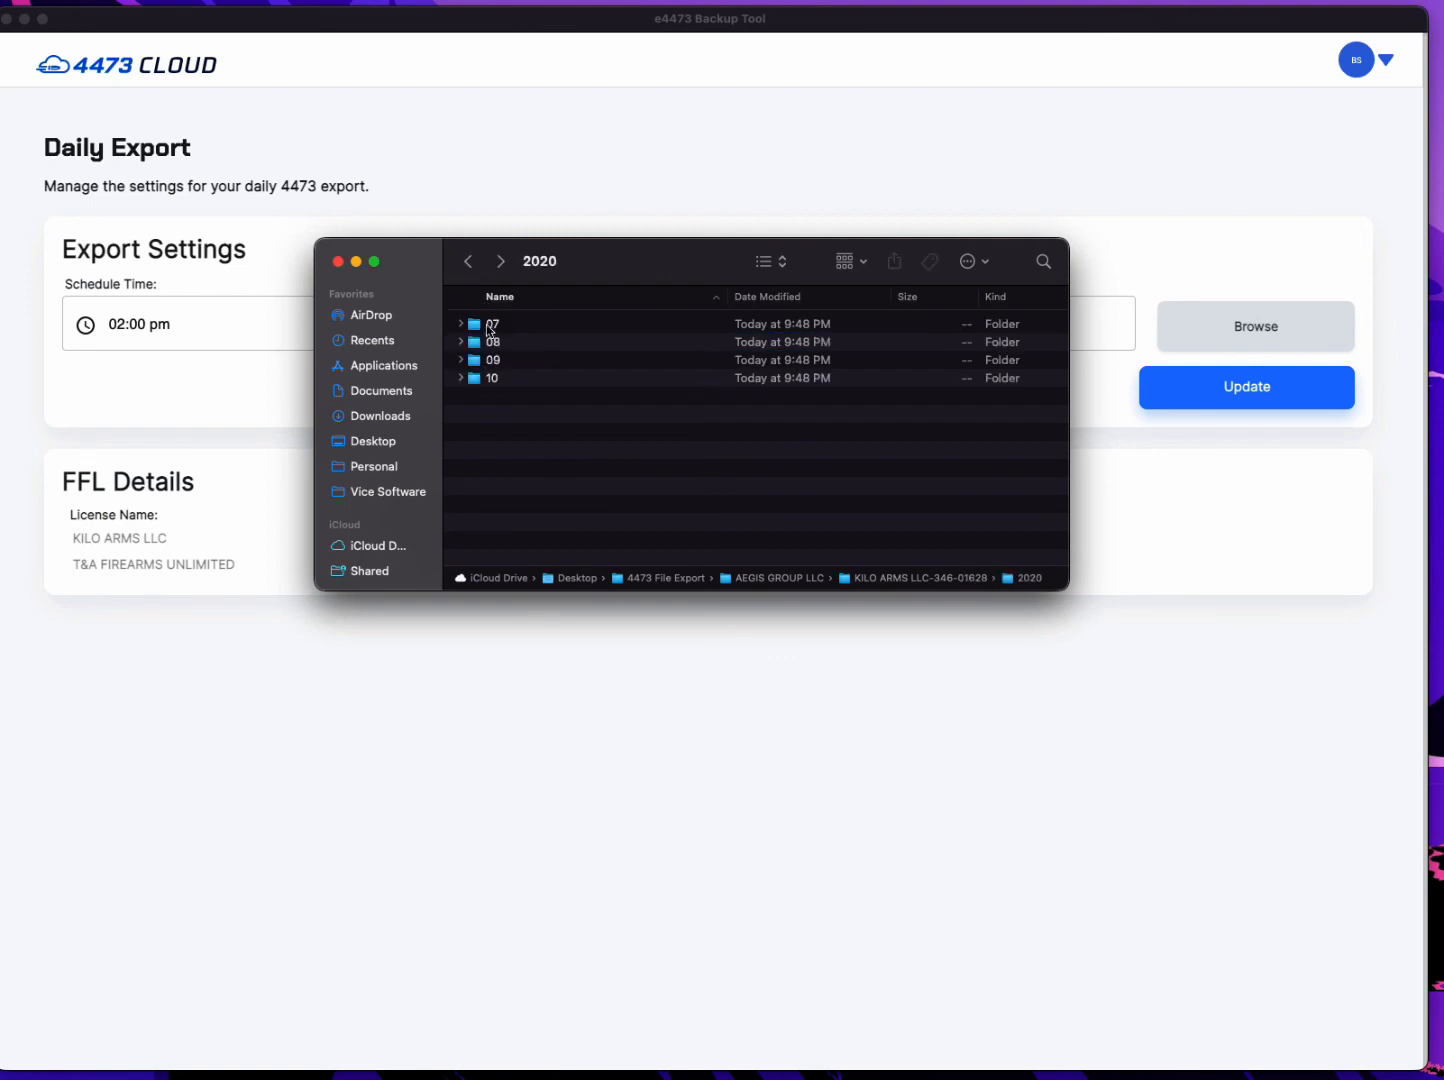
pyautogui.doubleClick(476, 342)
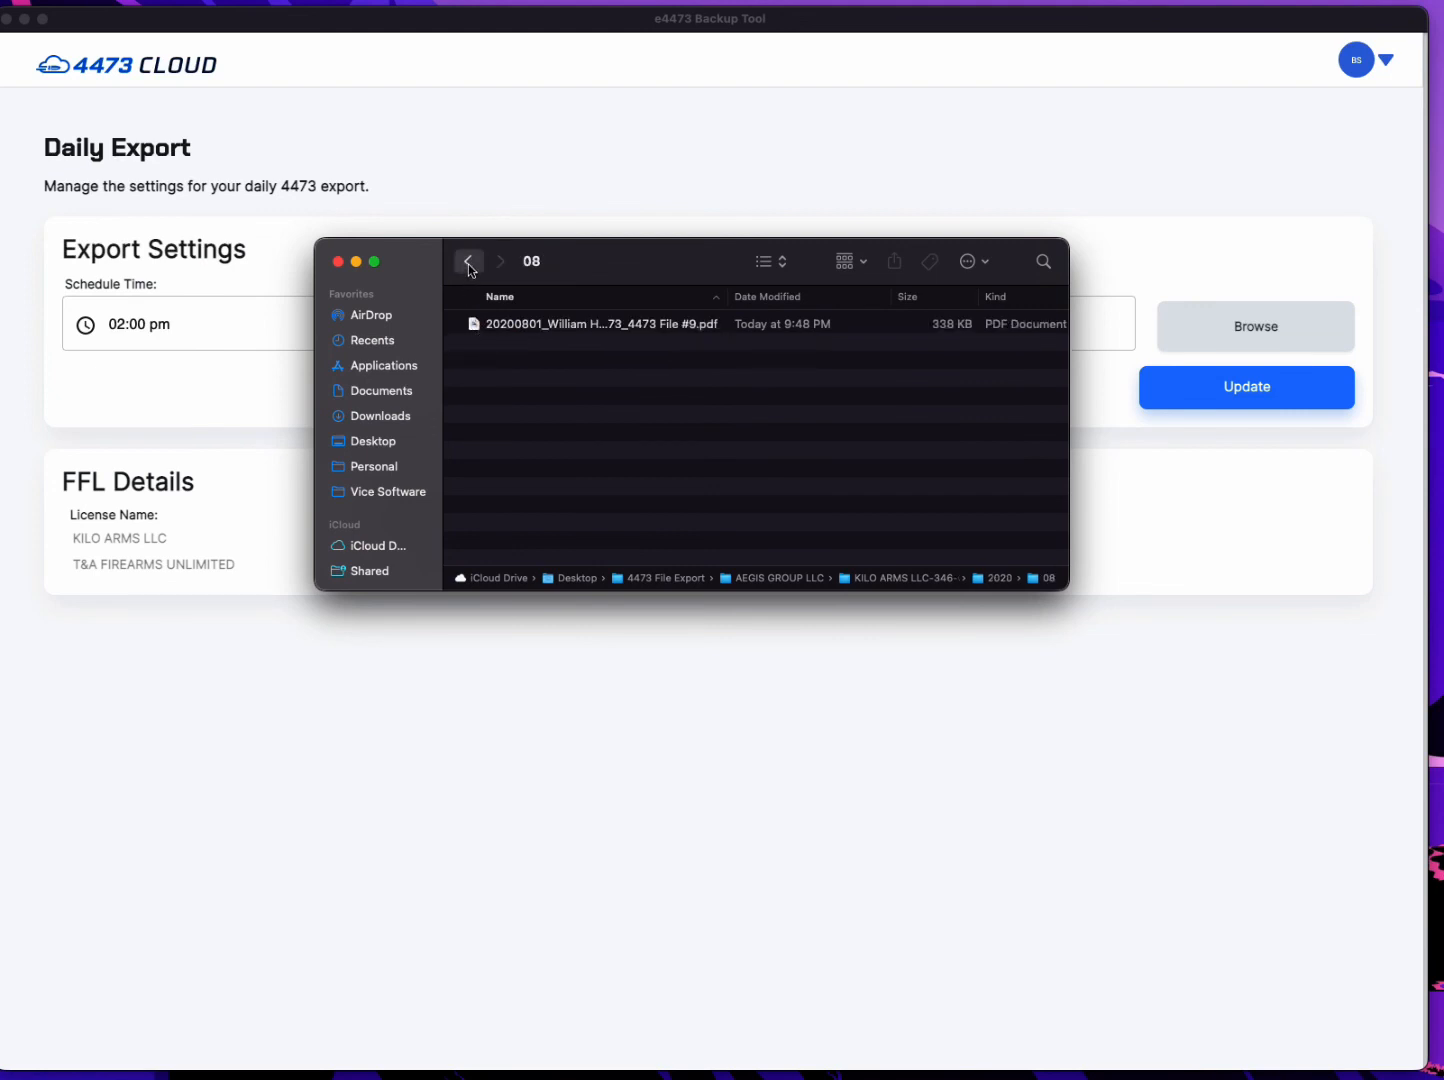
pyautogui.click(468, 261)
pyautogui.doubleClick(474, 382)
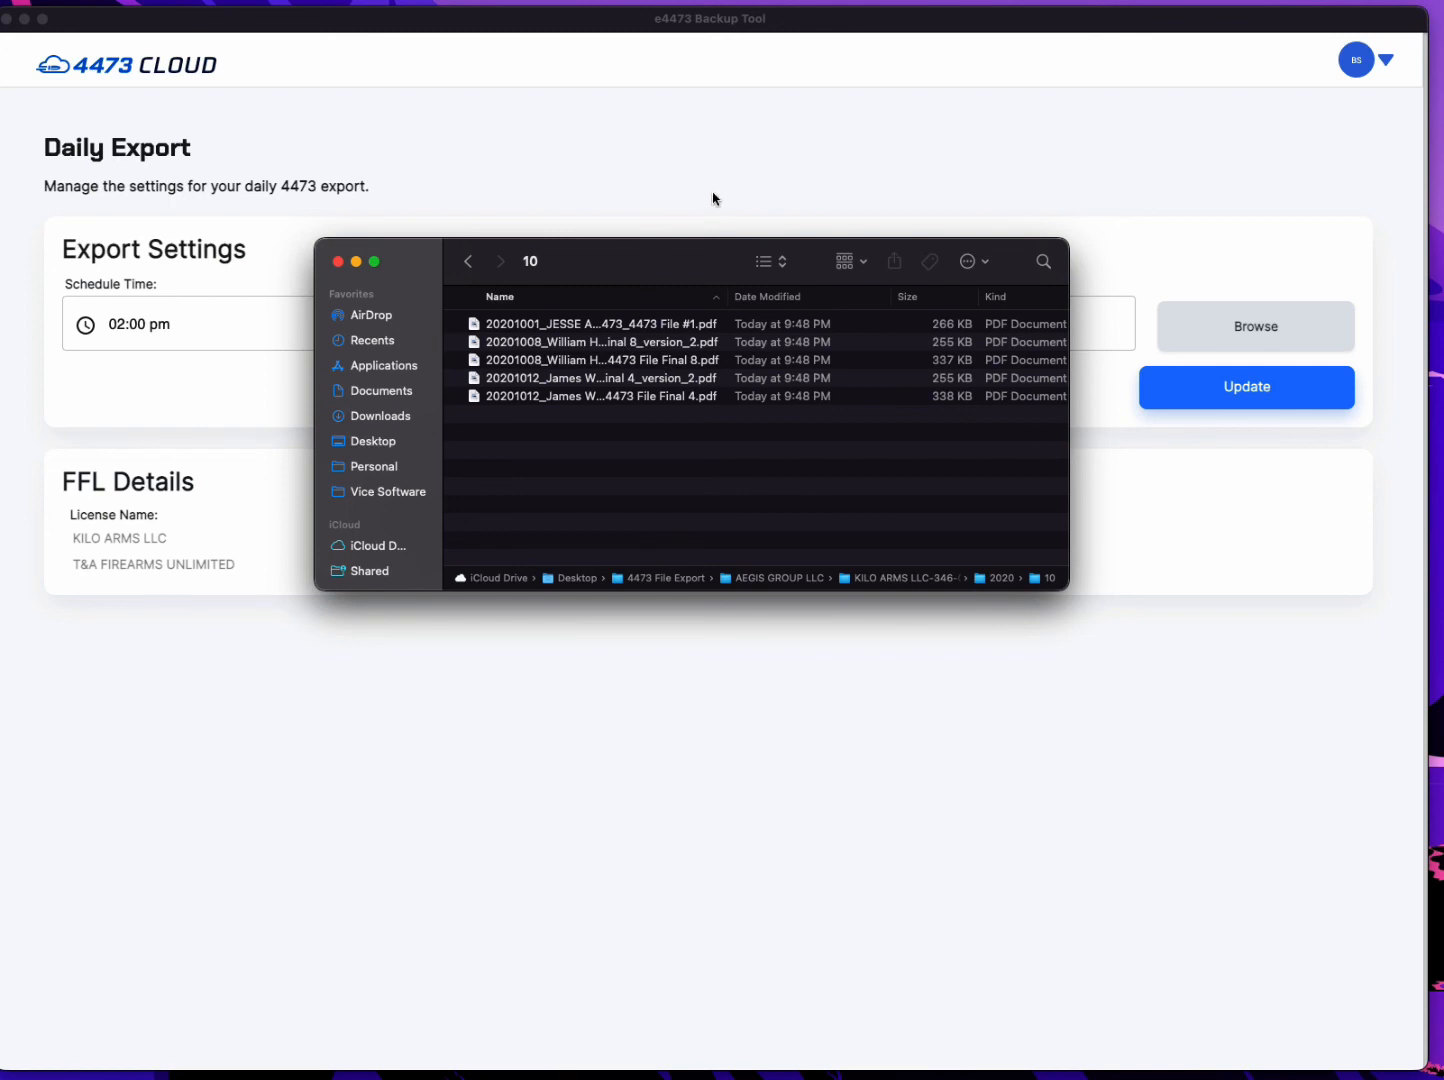
pyautogui.click(756, 193)
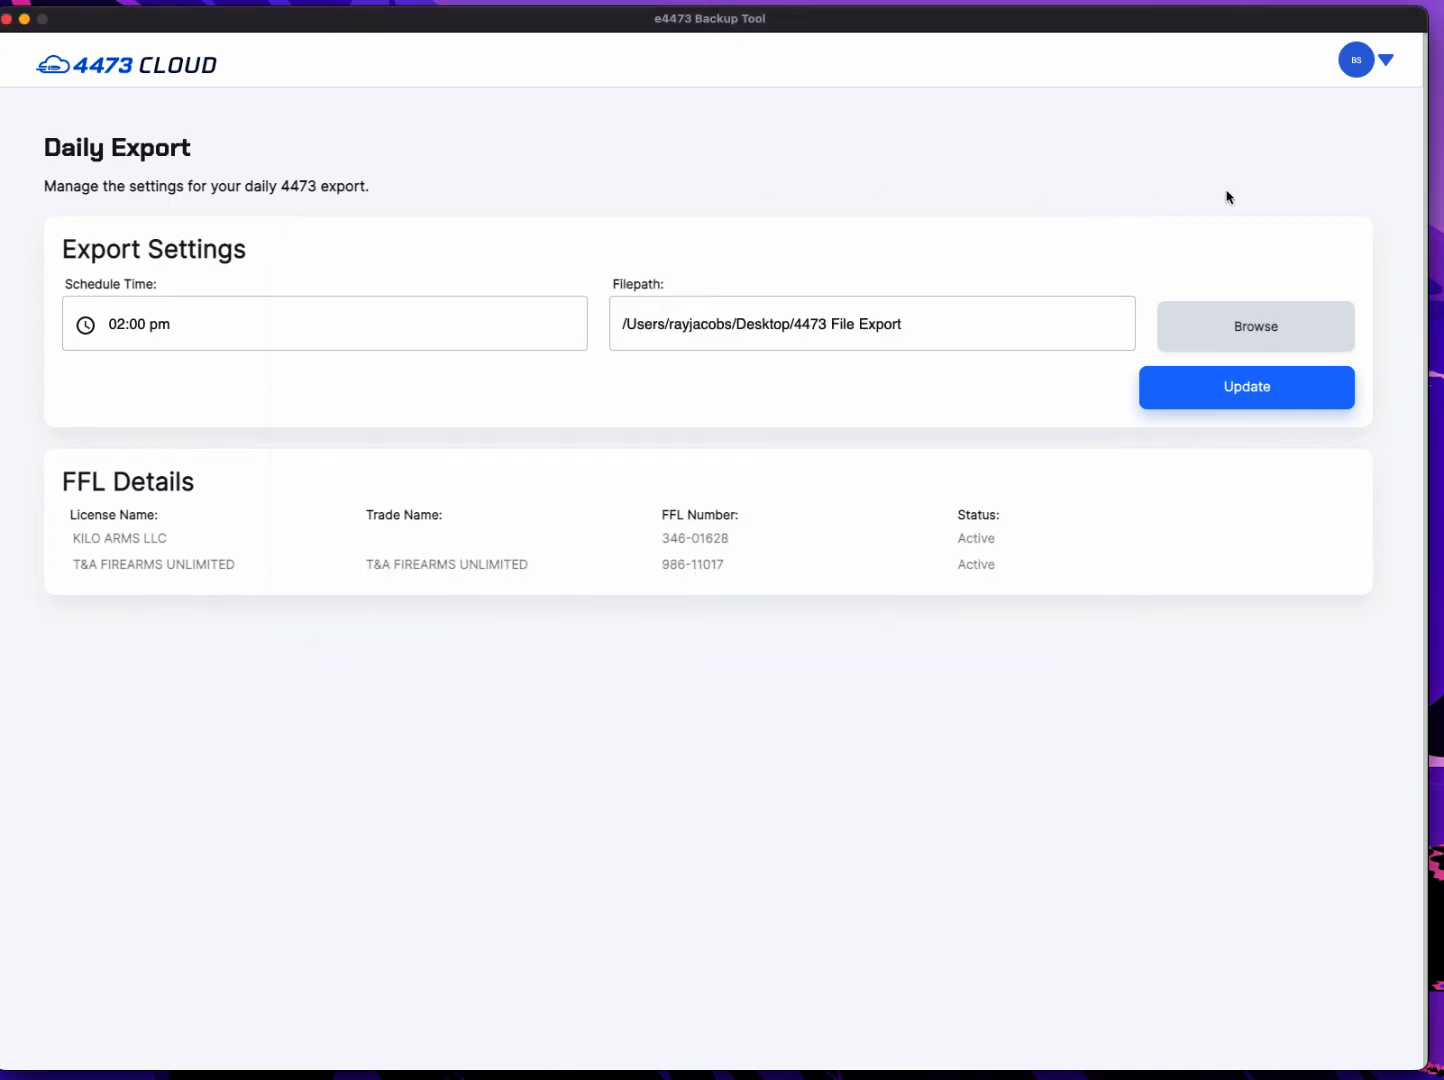